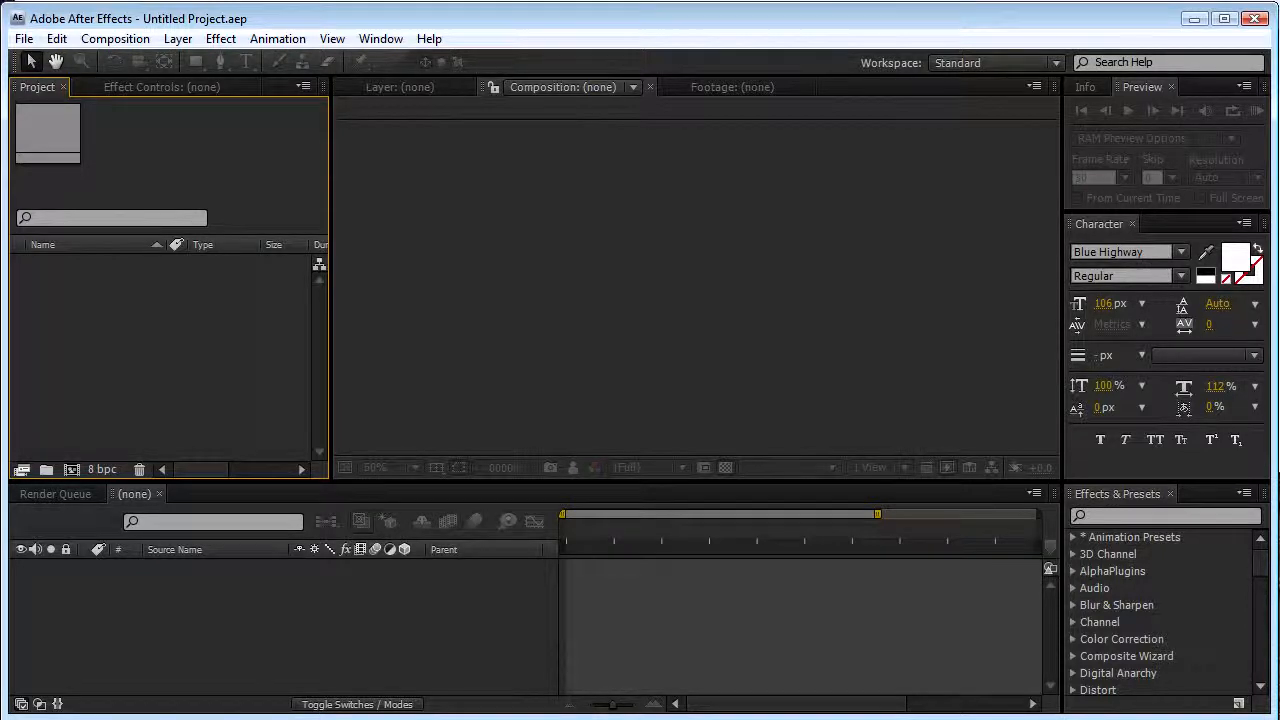
Import Narrows_Angle.wmv from its folder into the project and create a composition from the clip.
{"action": "key", "text": "alt+Tab"}
{"action": "left_click_drag", "start_coordinate": [375, 40], "coordinate": [742, 209]}
{"action": "left_click_drag", "start_coordinate": [700, 378], "coordinate": [120, 298]}
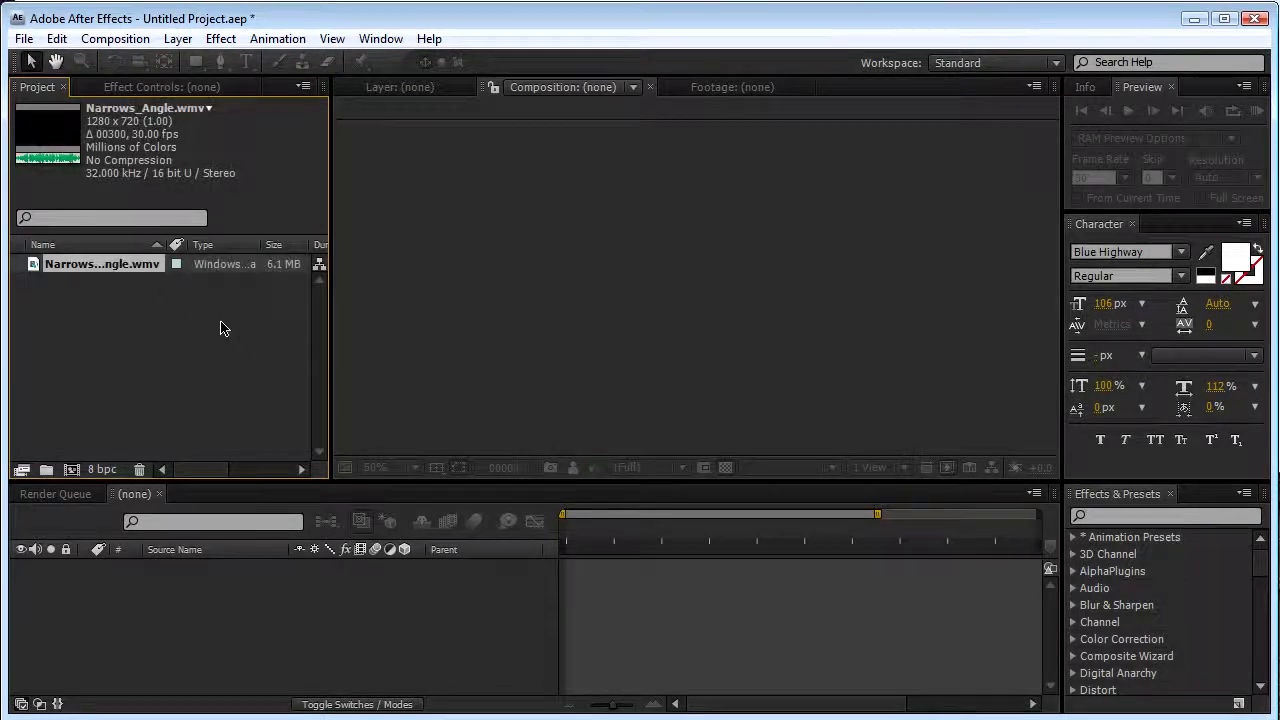
{"action": "left_click", "coordinate": [143, 313]}
{"action": "left_click", "coordinate": [121, 266]}
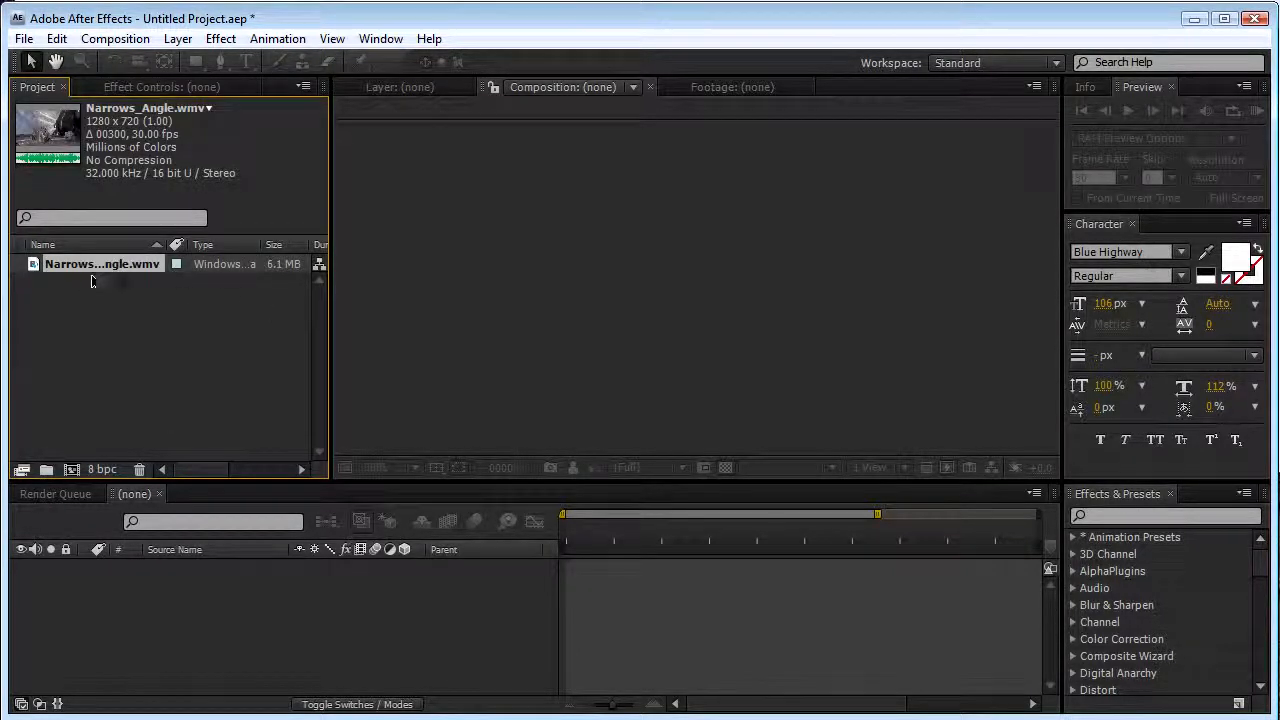
{"action": "left_click_drag", "start_coordinate": [127, 270], "coordinate": [197, 592]}
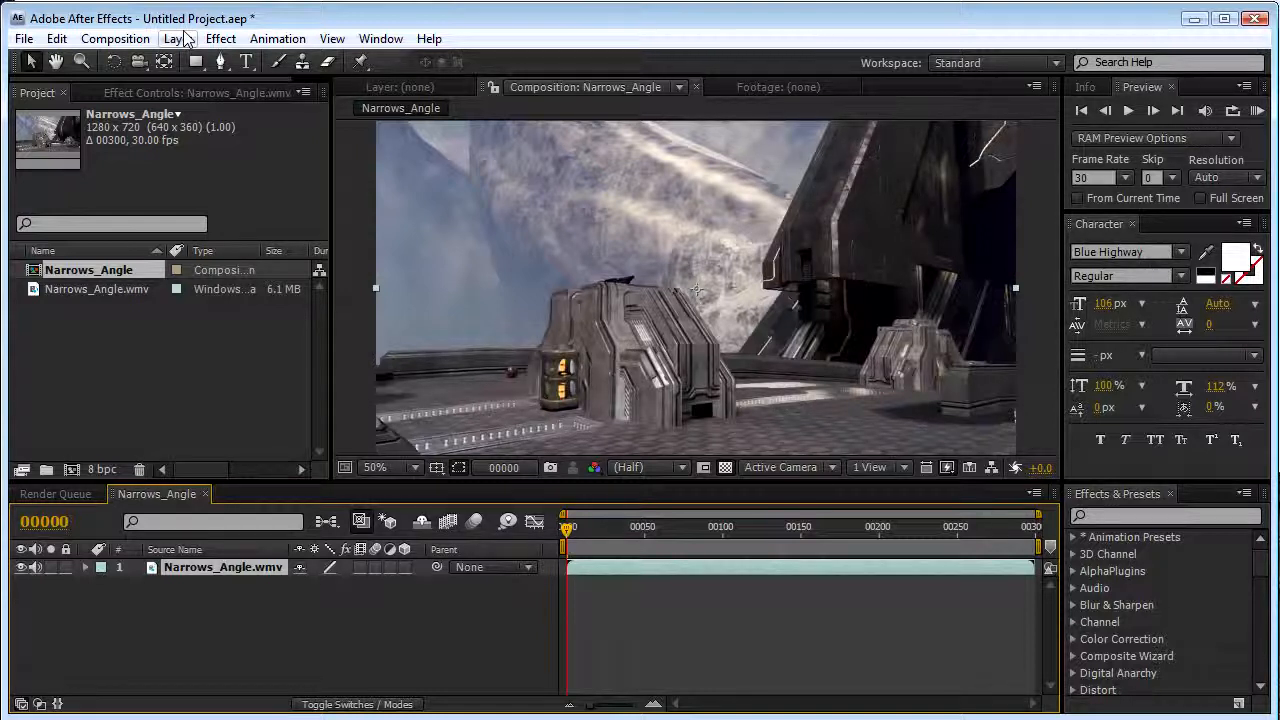
Scrub through the Narrows_Angle footage with the composition viewer enlarged, and return to the first frame.
{"action": "left_click_drag", "start_coordinate": [567, 528], "coordinate": [947, 535]}
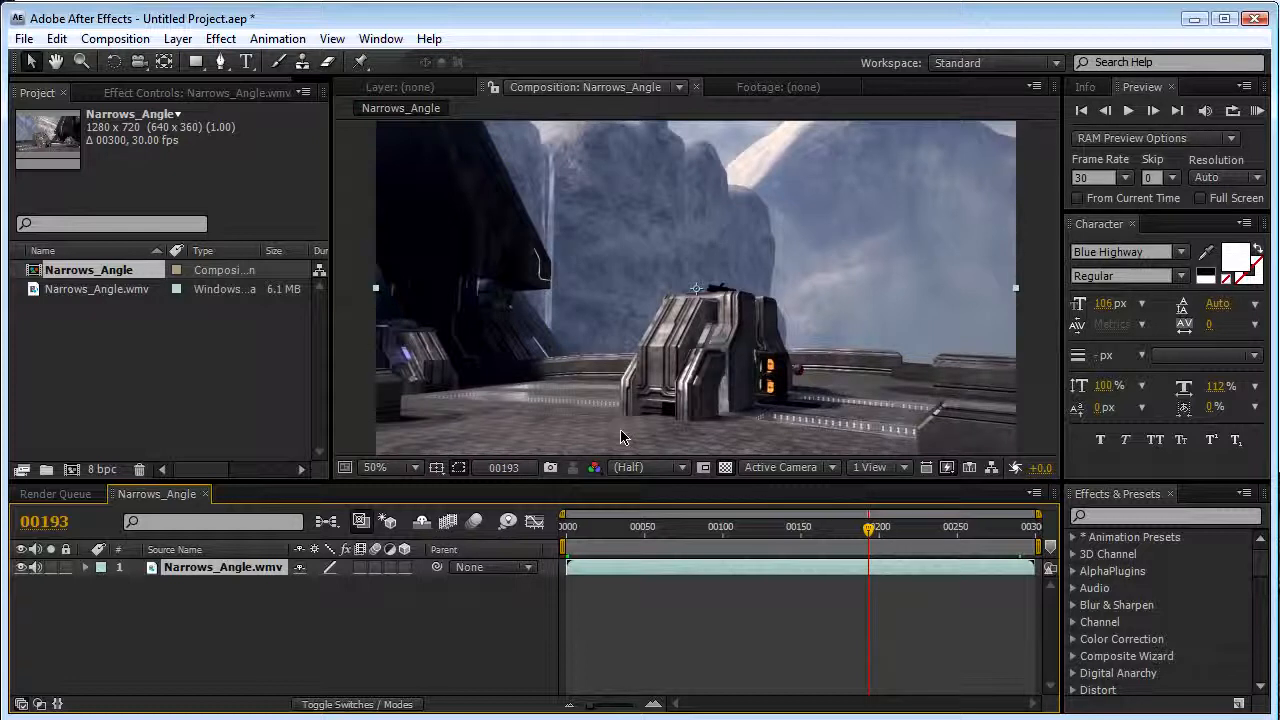
{"action": "left_click_drag", "start_coordinate": [657, 482], "coordinate": [657, 526]}
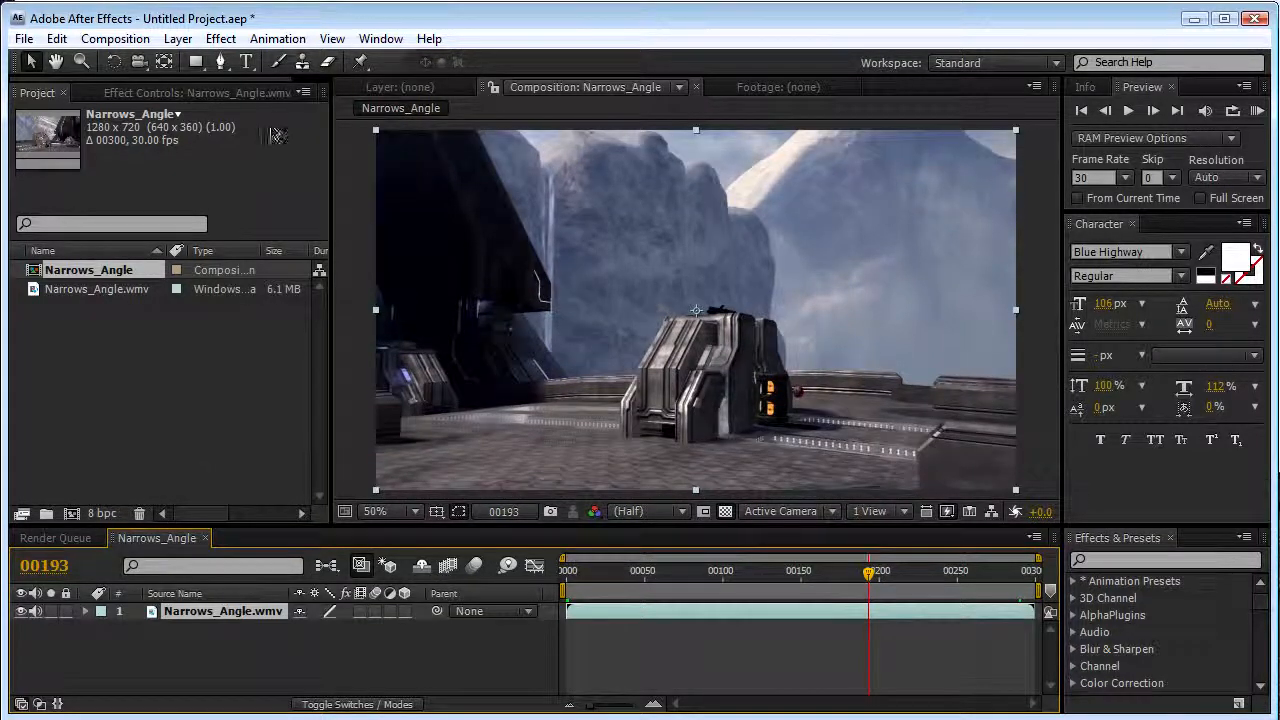
{"action": "key", "text": "Home"}
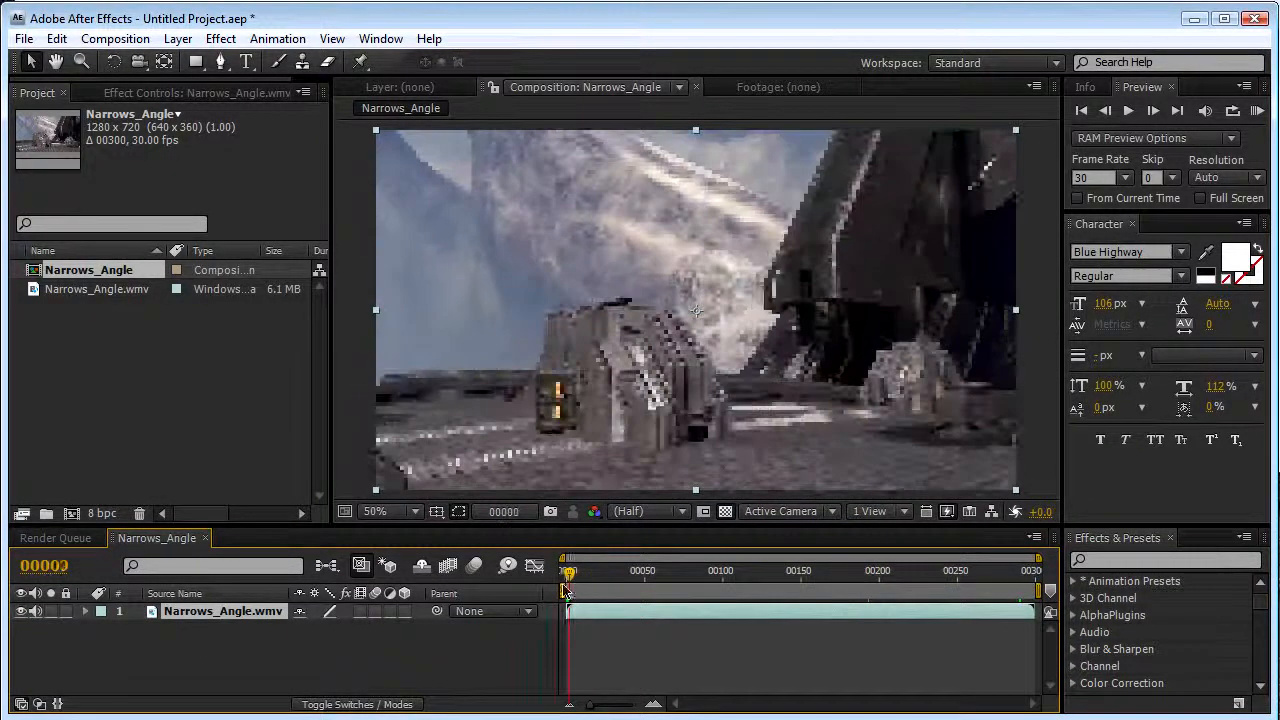
Add the Narrows_Angle composition to the render queue with Best Settings and the JPEG Sequence Best output module.
{"action": "left_click", "coordinate": [115, 38]}
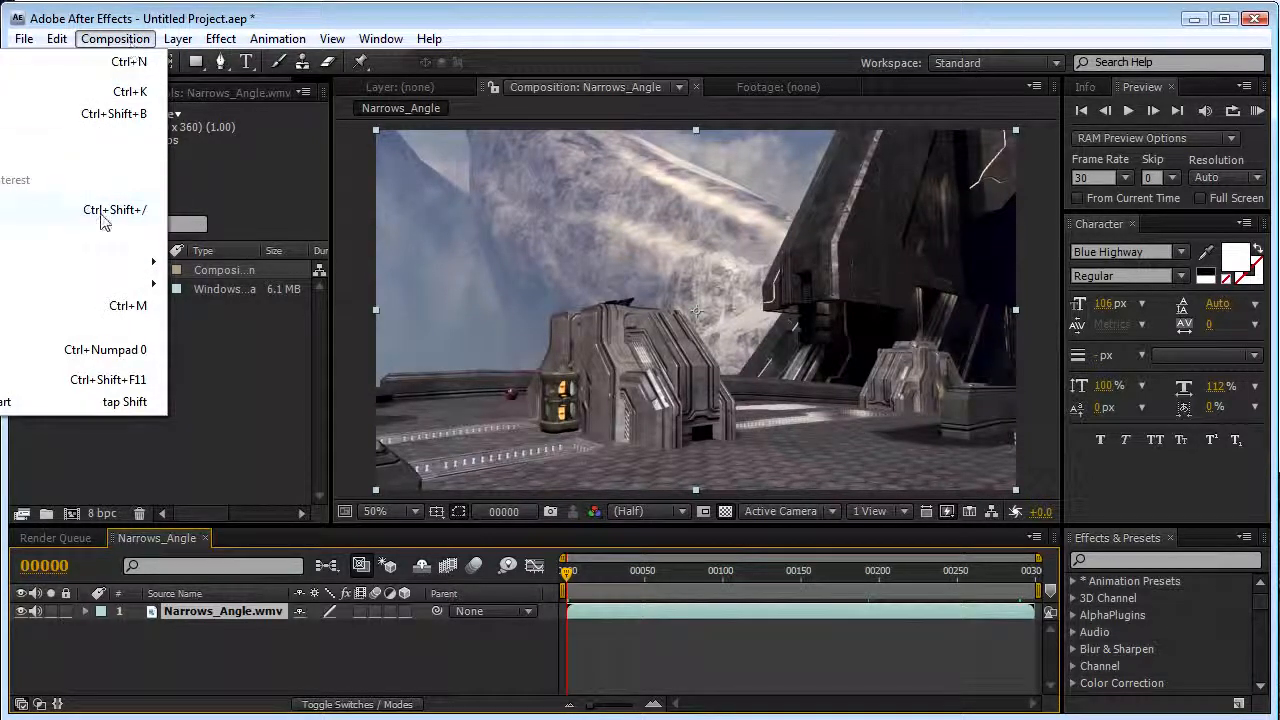
{"action": "key", "text": "ctrl+m"}
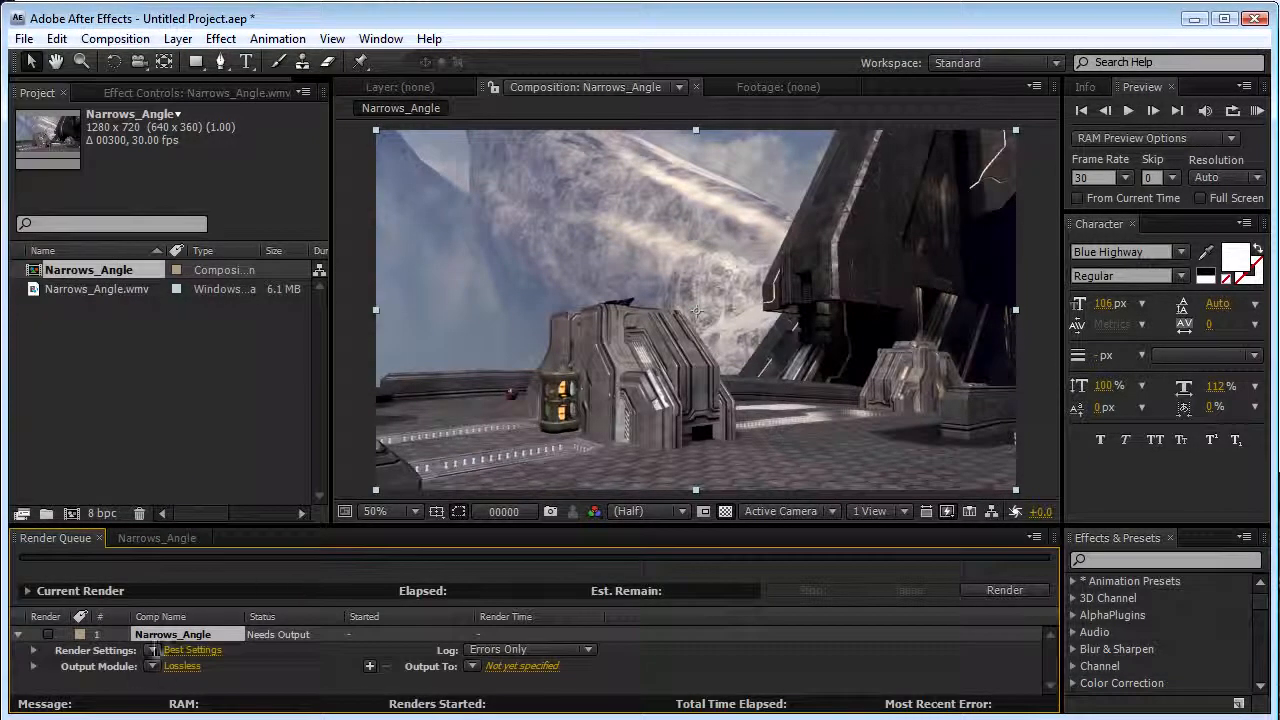
{"action": "left_click", "coordinate": [152, 650]}
{"action": "left_click", "coordinate": [205, 671]}
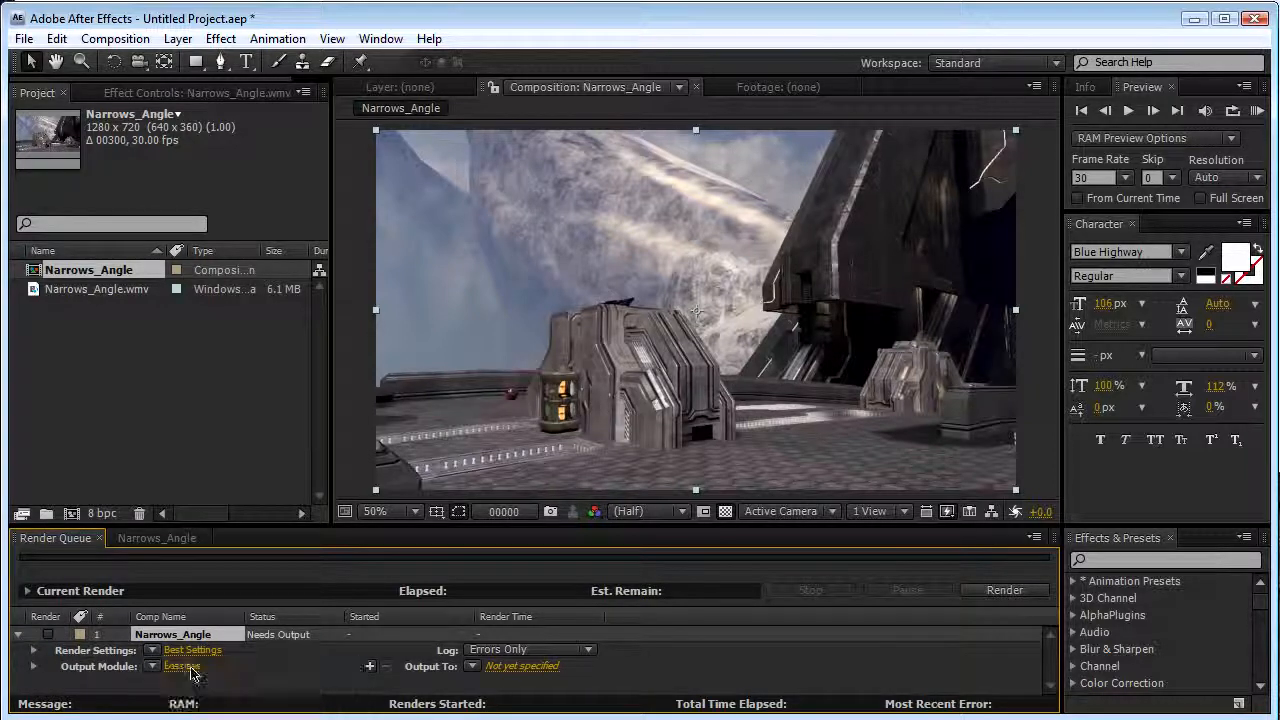
{"action": "left_click", "coordinate": [156, 667]}
{"action": "left_click", "coordinate": [230, 572]}
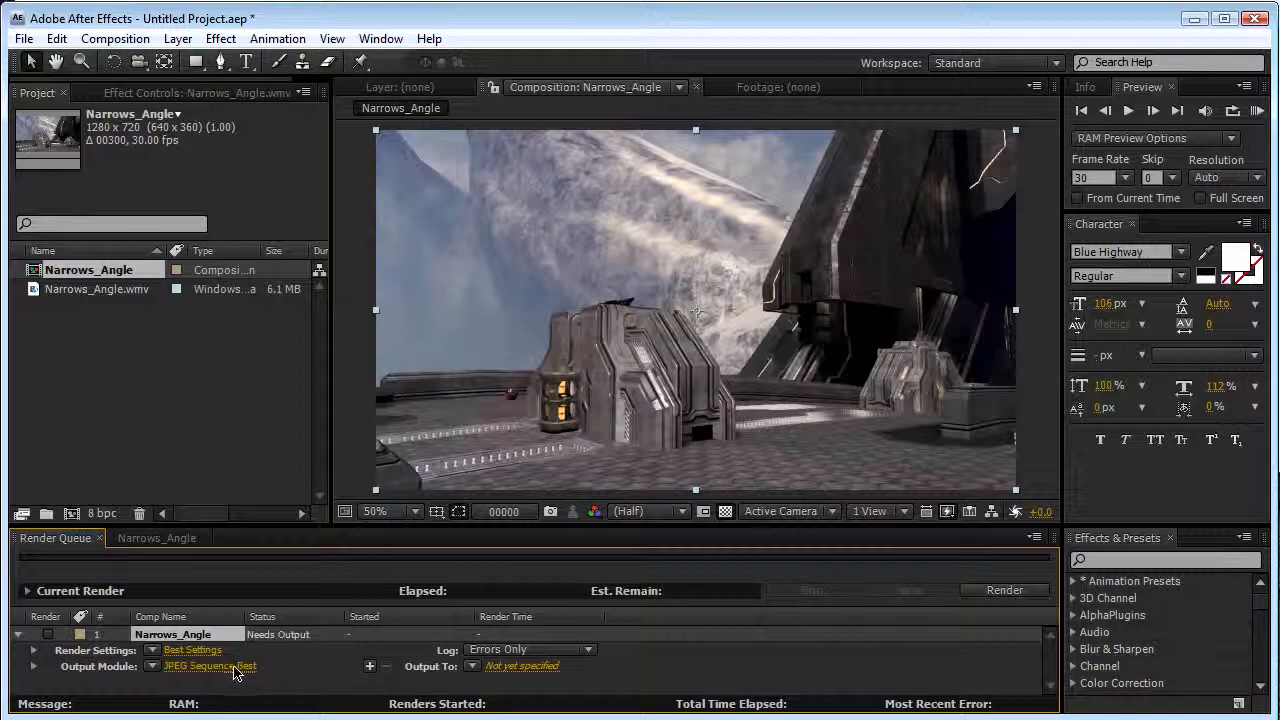
Check the output module's JPEG options and accept quality 10 (Maximum) with the Baseline ("Standard") format.
{"action": "left_click", "coordinate": [210, 667]}
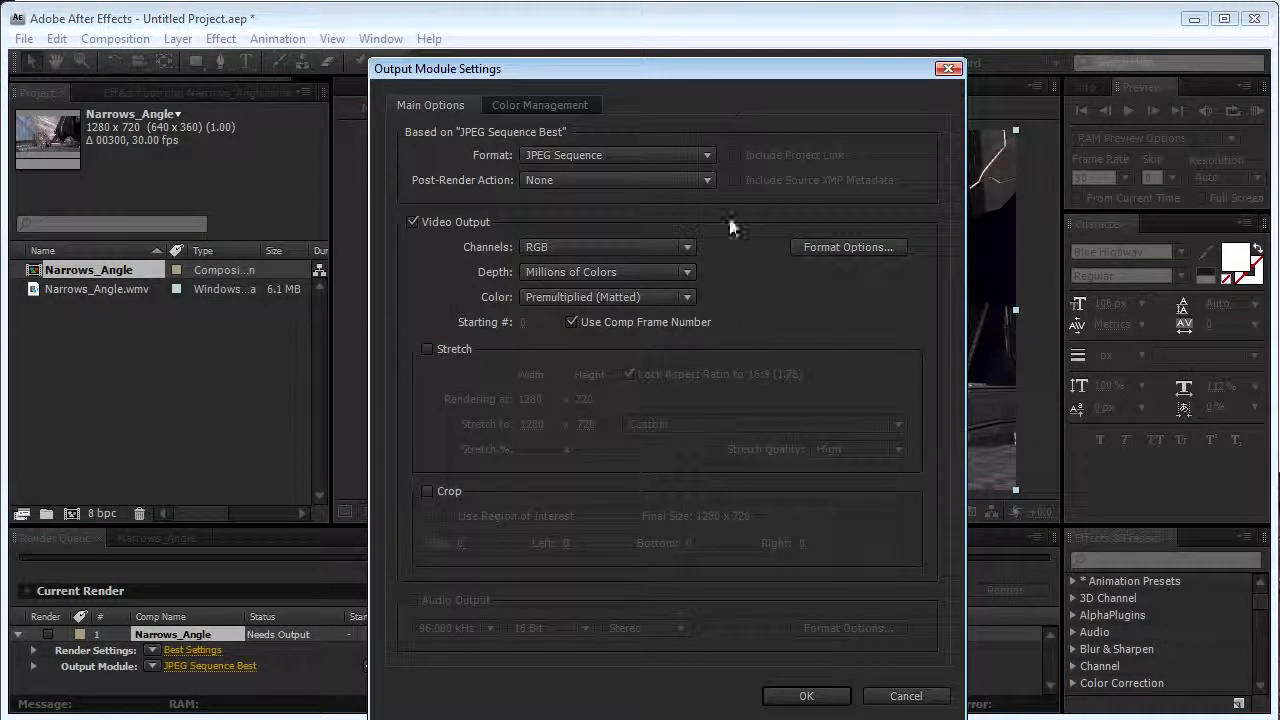
{"action": "left_click", "coordinate": [812, 248]}
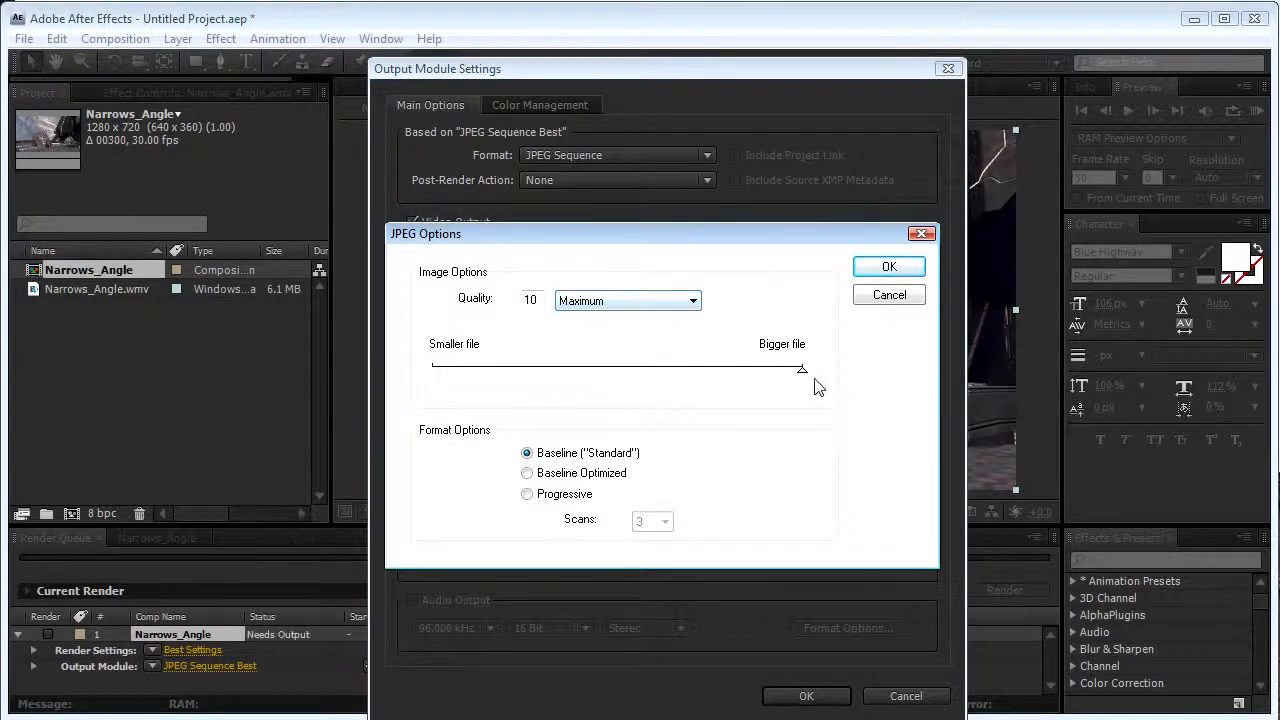
{"action": "left_click", "coordinate": [893, 268]}
{"action": "left_click", "coordinate": [800, 696]}
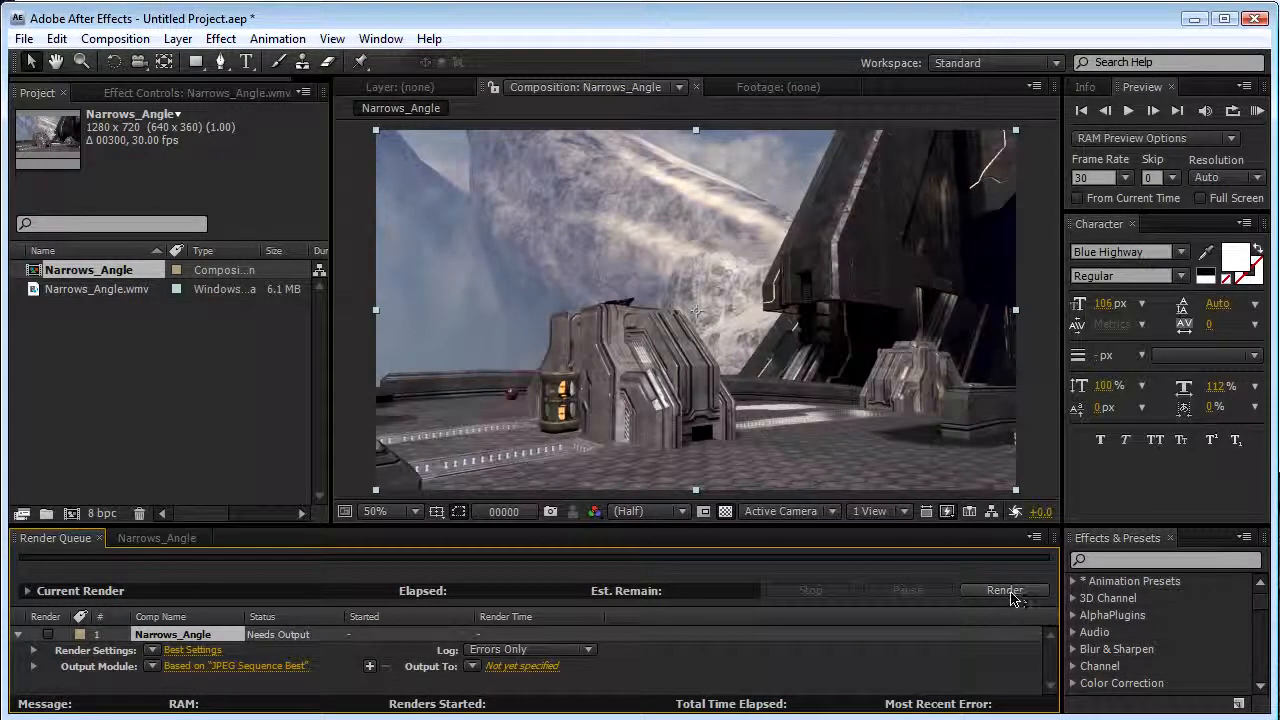
Open the render's output destination and browse to the Boujou Tutorial folder under Documents, Stuff, Halo3.
{"action": "left_click", "coordinate": [1008, 592]}
{"action": "left_click", "coordinate": [838, 471]}
{"action": "left_click", "coordinate": [510, 667]}
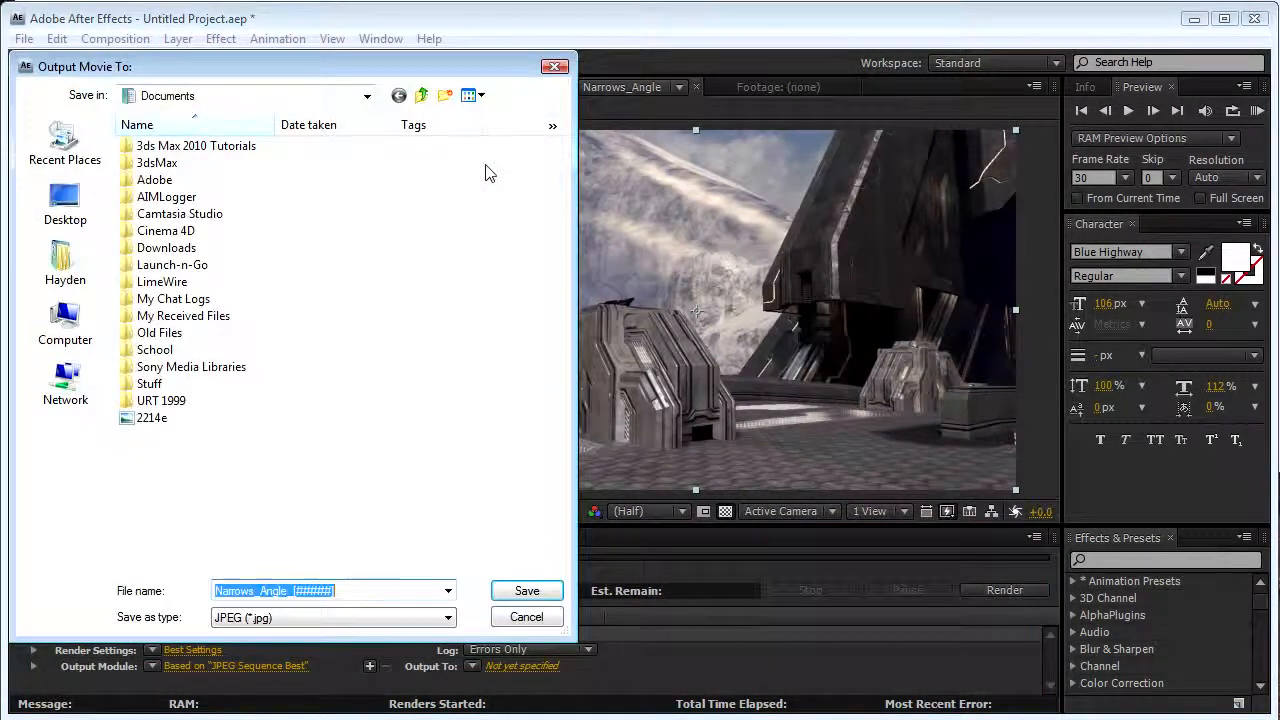
{"action": "double_click", "coordinate": [150, 384]}
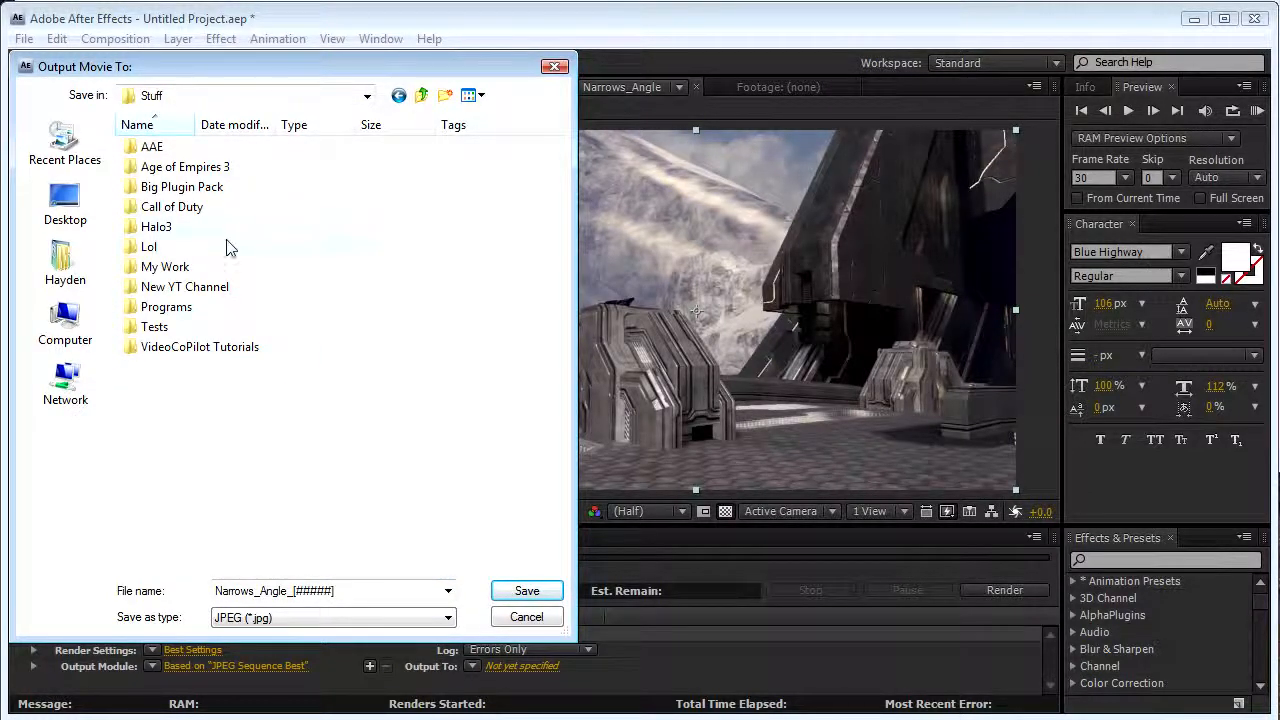
{"action": "double_click", "coordinate": [184, 230]}
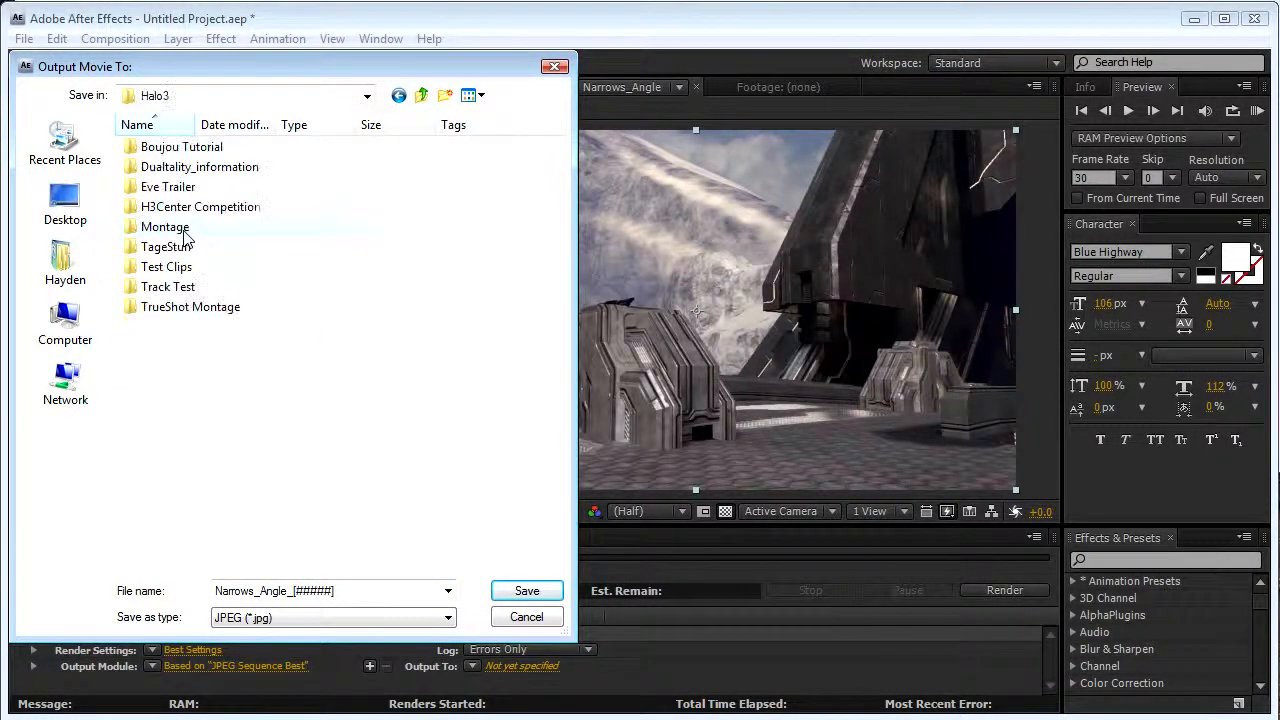
{"action": "double_click", "coordinate": [182, 147]}
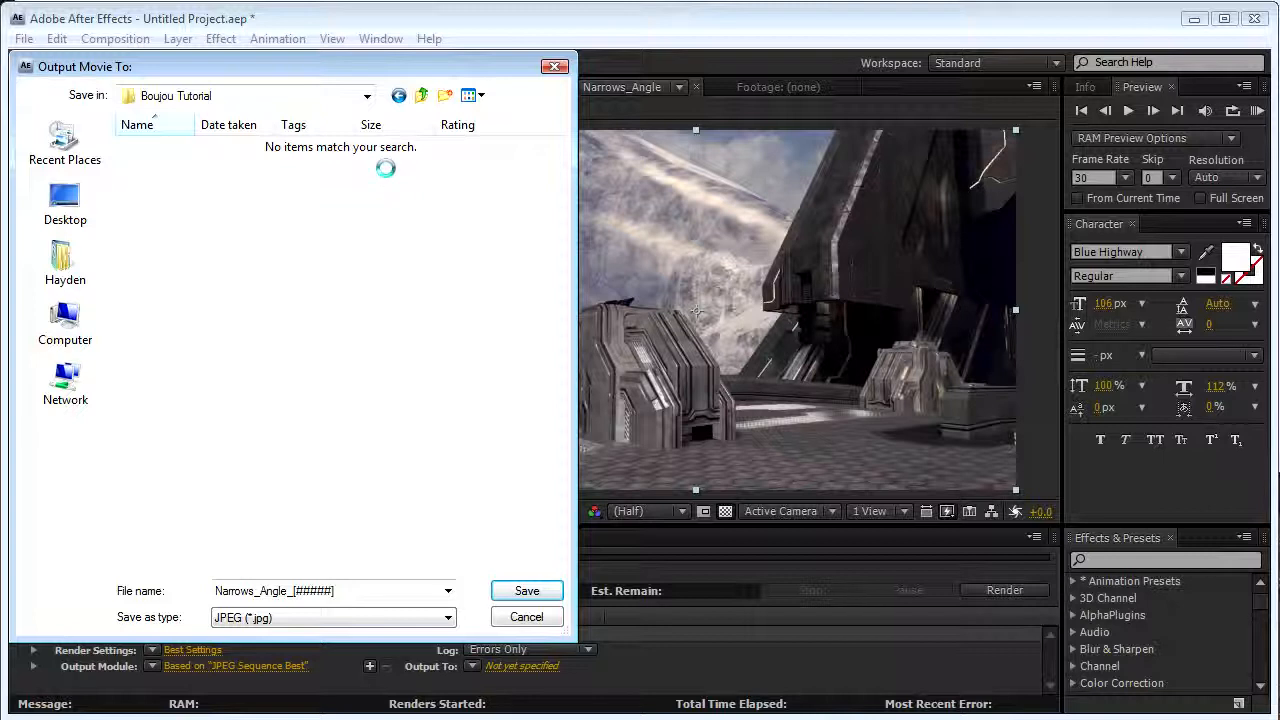
Create a folder named Narrows_JPEG and save the render output there as Narrows_Angle_[#####].
{"action": "left_click", "coordinate": [445, 95]}
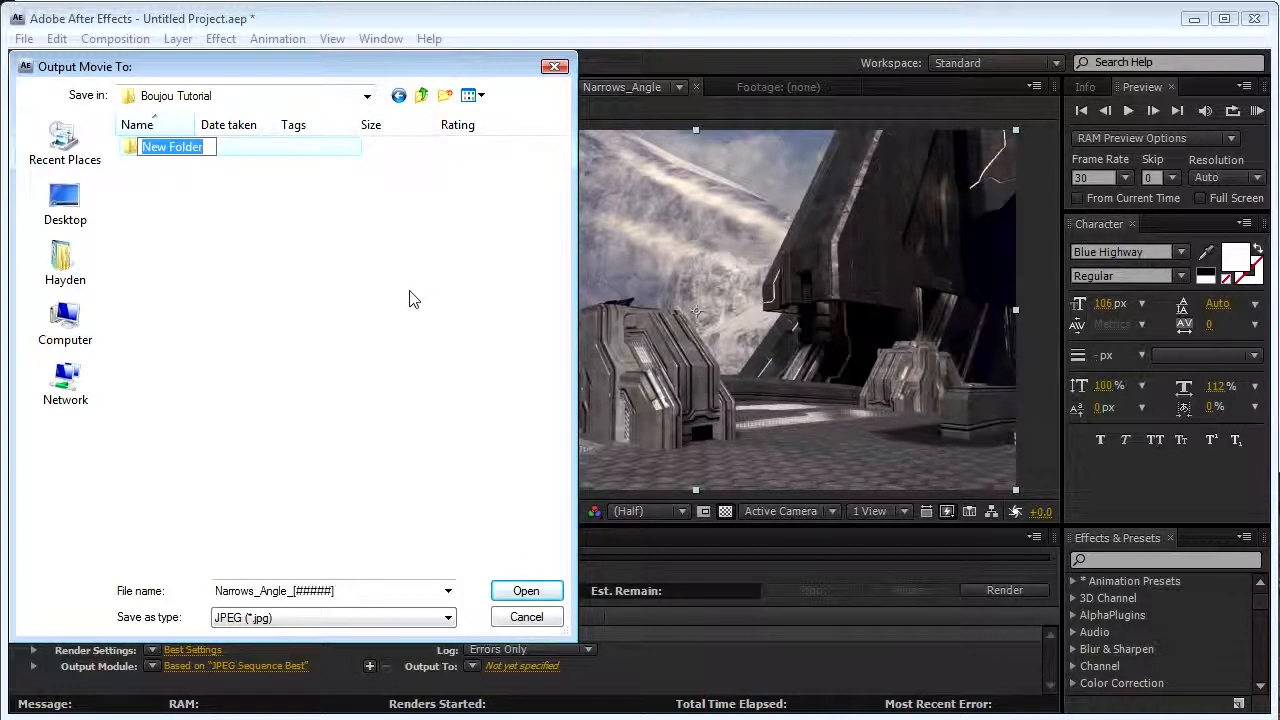
{"action": "type", "text": "Narrows_JPEG"}
{"action": "key", "text": "Return"}
{"action": "key", "text": "Return"}
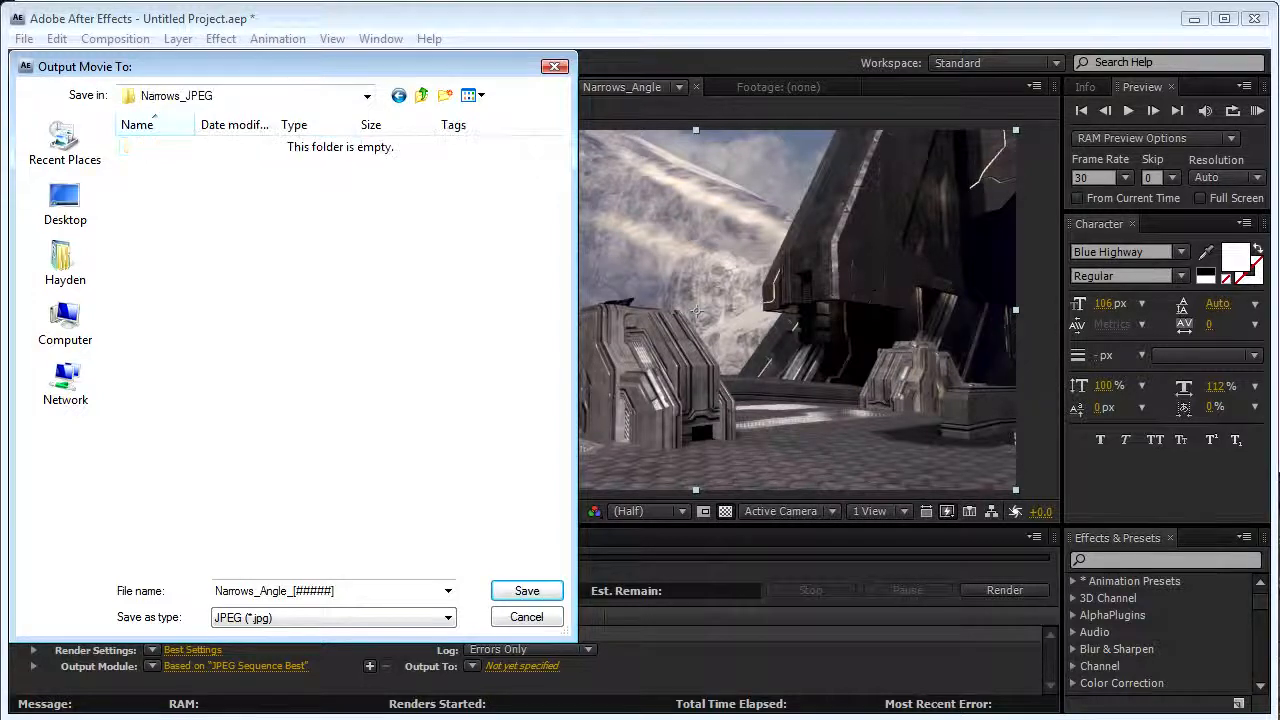
{"action": "left_click", "coordinate": [527, 593]}
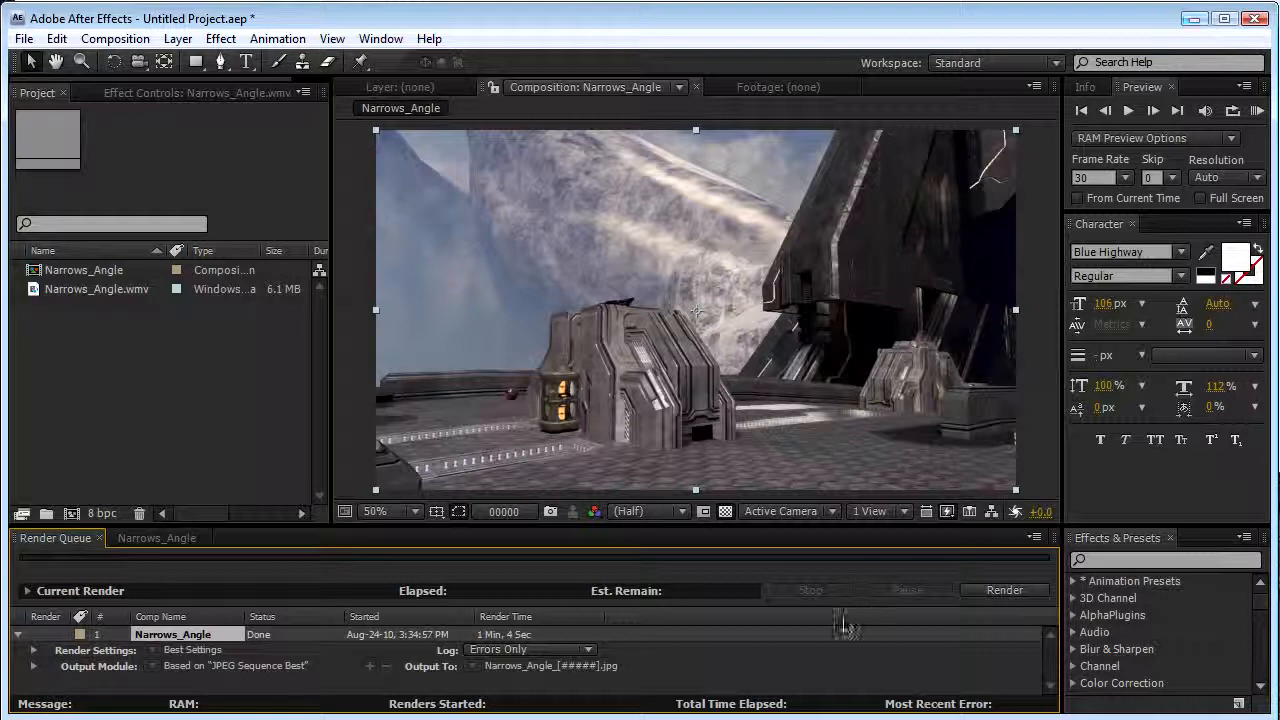
Check the rendered frames in the Narrows_JPEG folder and quit After Effects without saving the project.
{"action": "left_click", "coordinate": [800, 719]}
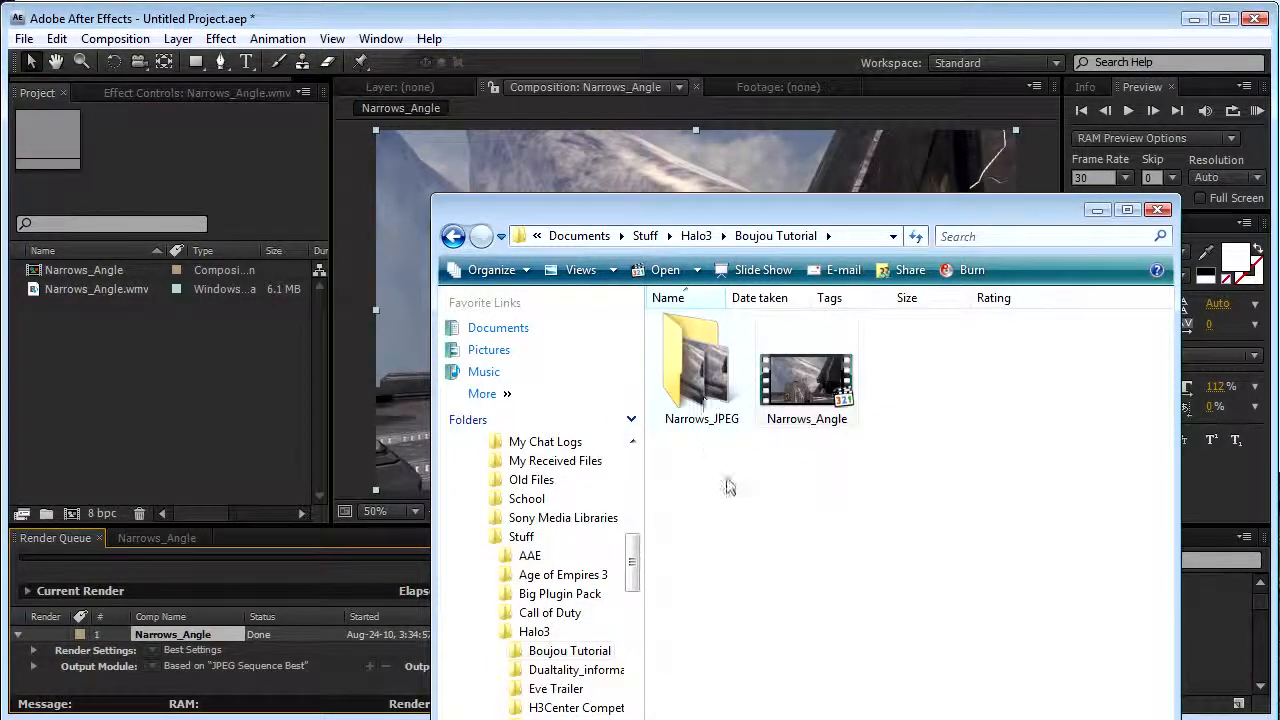
{"action": "double_click", "coordinate": [706, 360]}
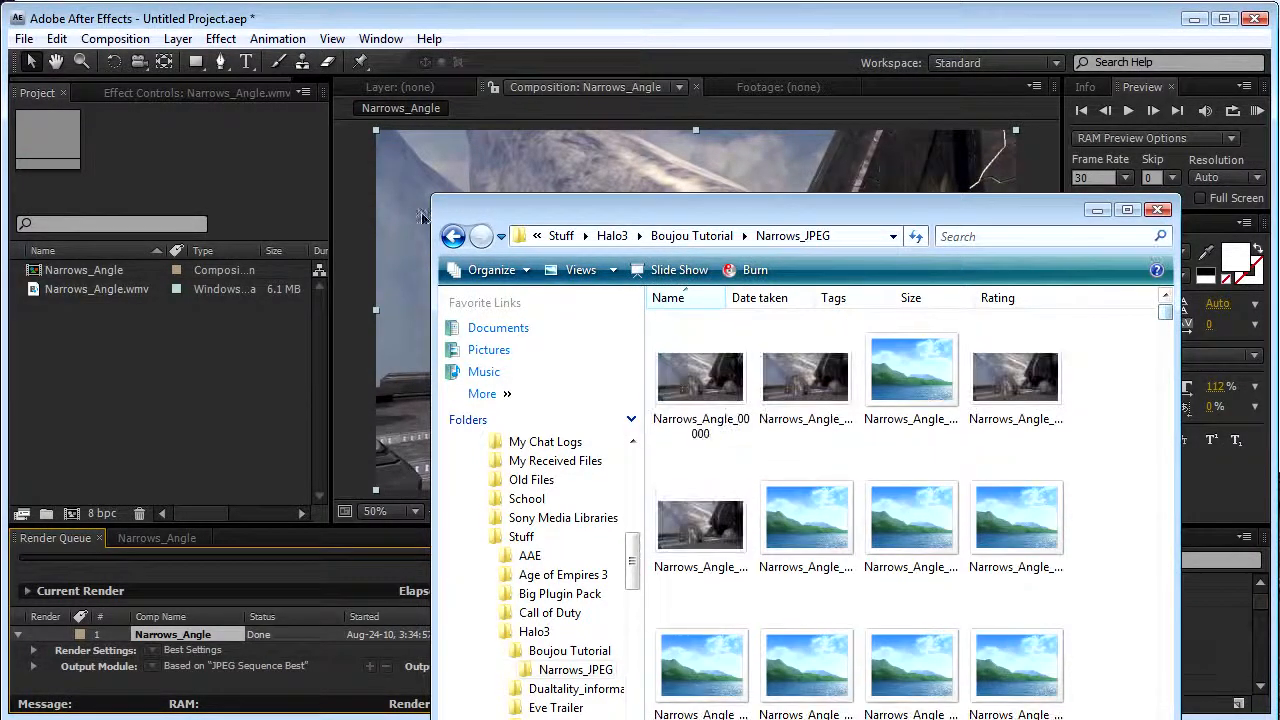
{"action": "left_click", "coordinate": [455, 237]}
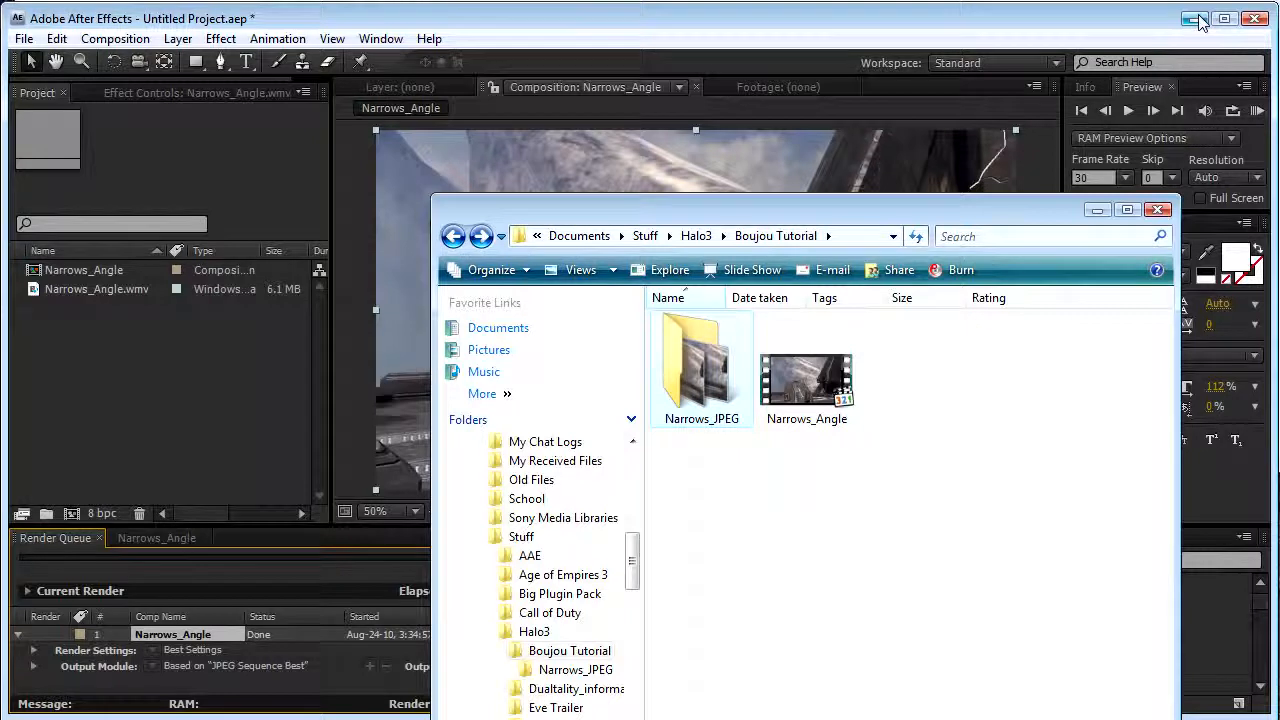
{"action": "left_click", "coordinate": [1253, 18]}
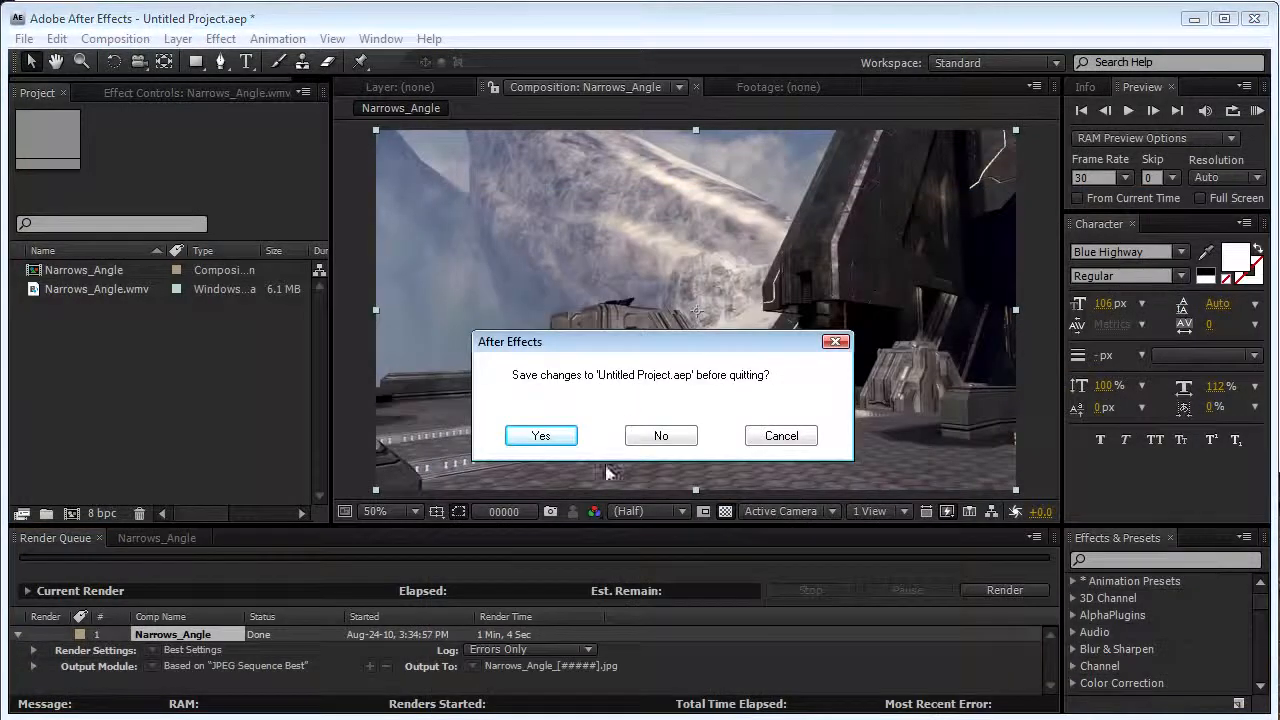
{"action": "left_click", "coordinate": [660, 436]}
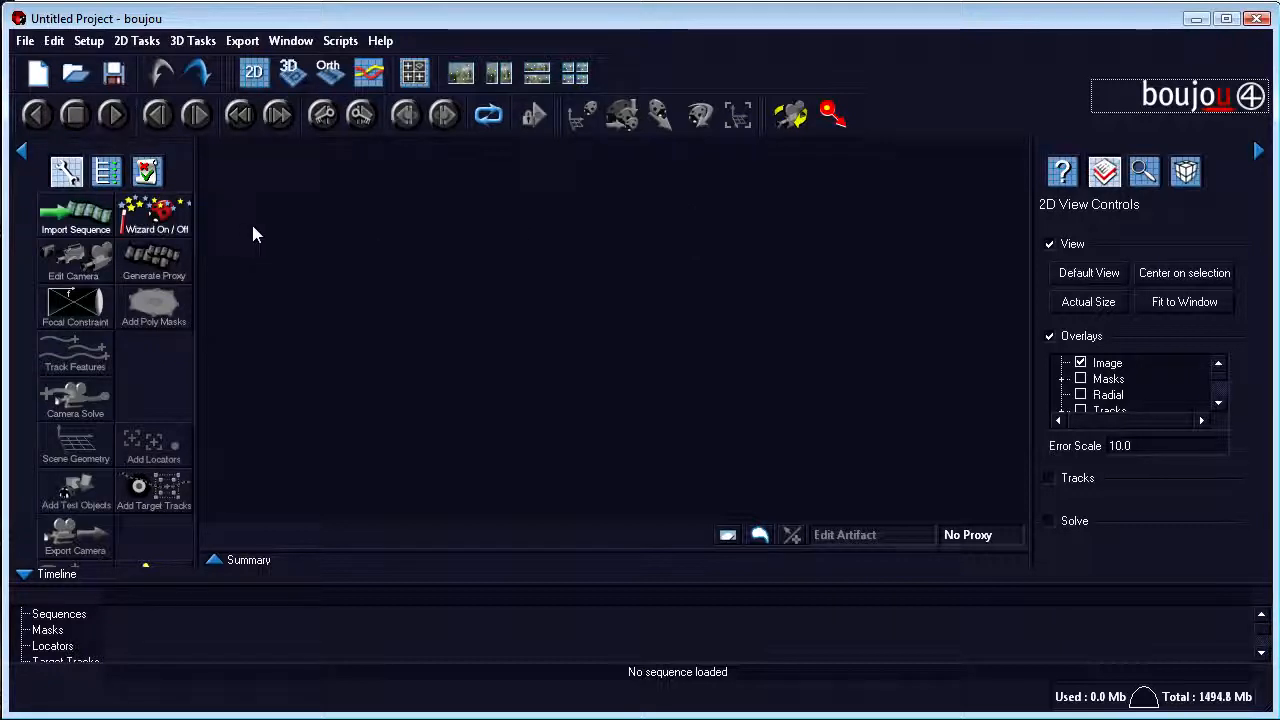
In boujou, start a sequence import and browse to the Stuff/Halo3/Boujou Tutorial/Narrows_JPEG folder in Documents.
{"action": "left_click", "coordinate": [96, 233]}
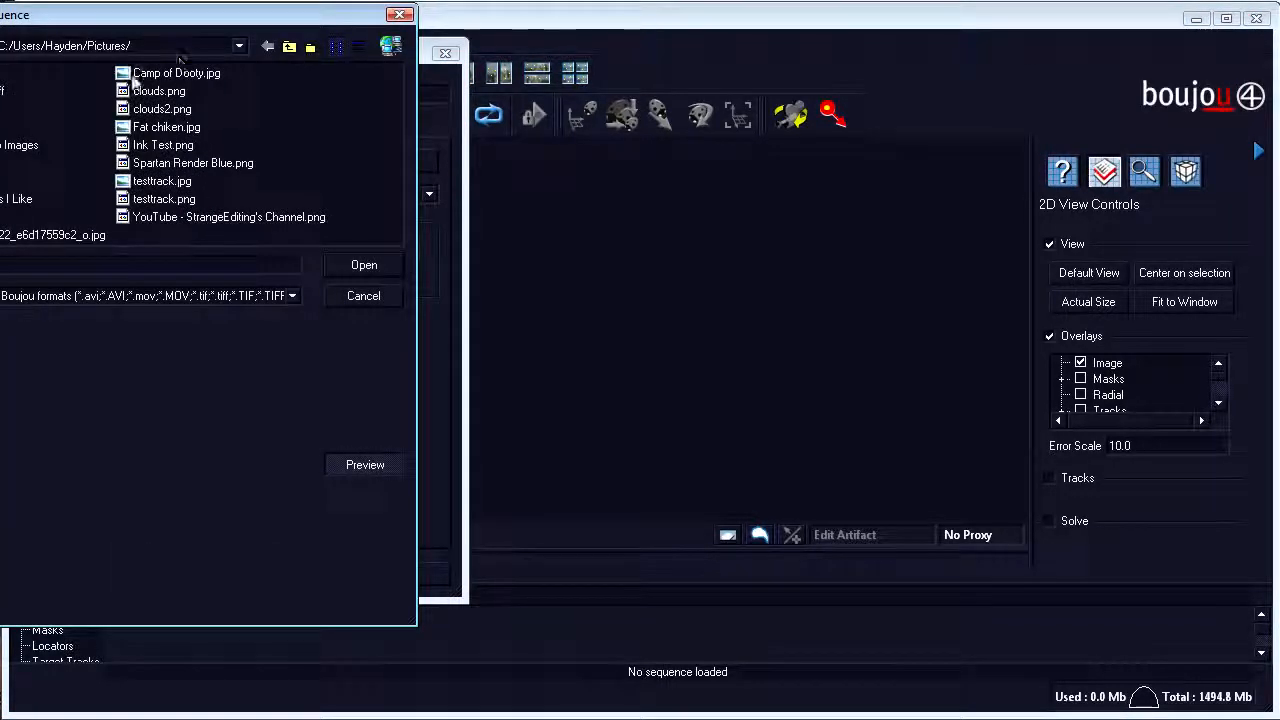
{"action": "left_click", "coordinate": [289, 47]}
{"action": "double_click", "coordinate": [126, 109]}
{"action": "left_click", "coordinate": [99, 164]}
{"action": "double_click", "coordinate": [99, 164]}
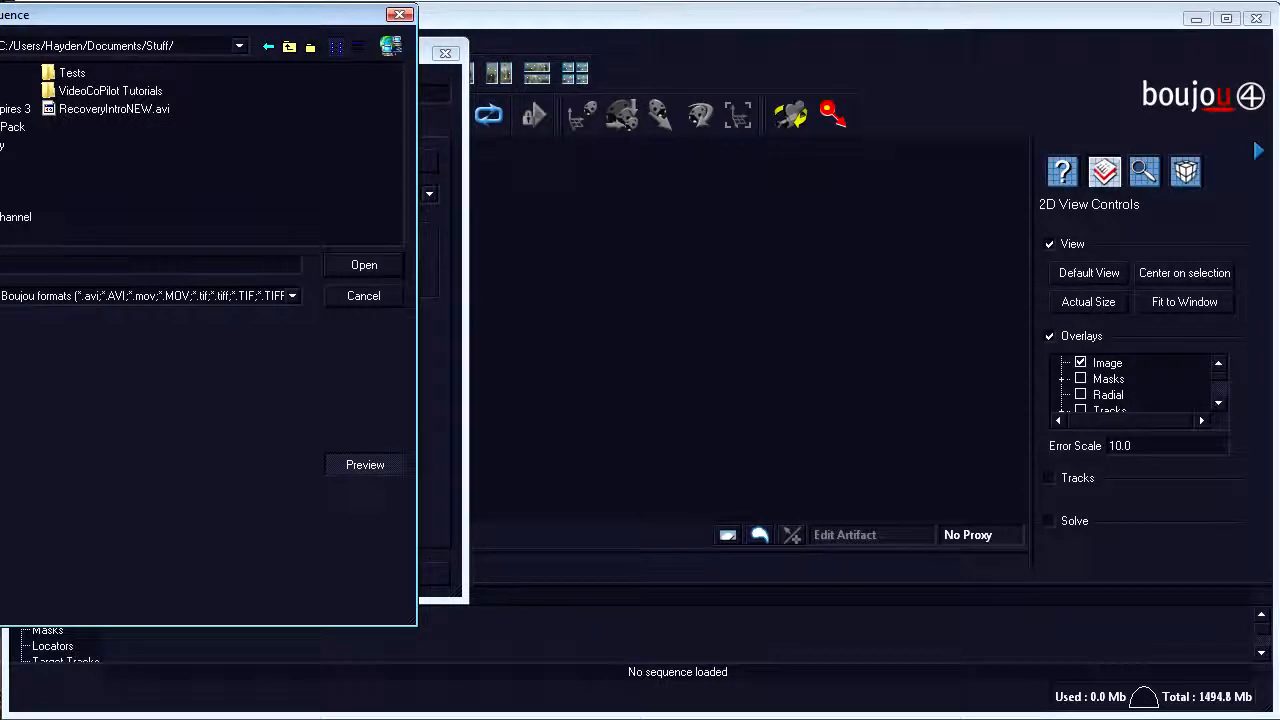
{"action": "double_click", "coordinate": [5, 163]}
{"action": "double_click", "coordinate": [5, 91]}
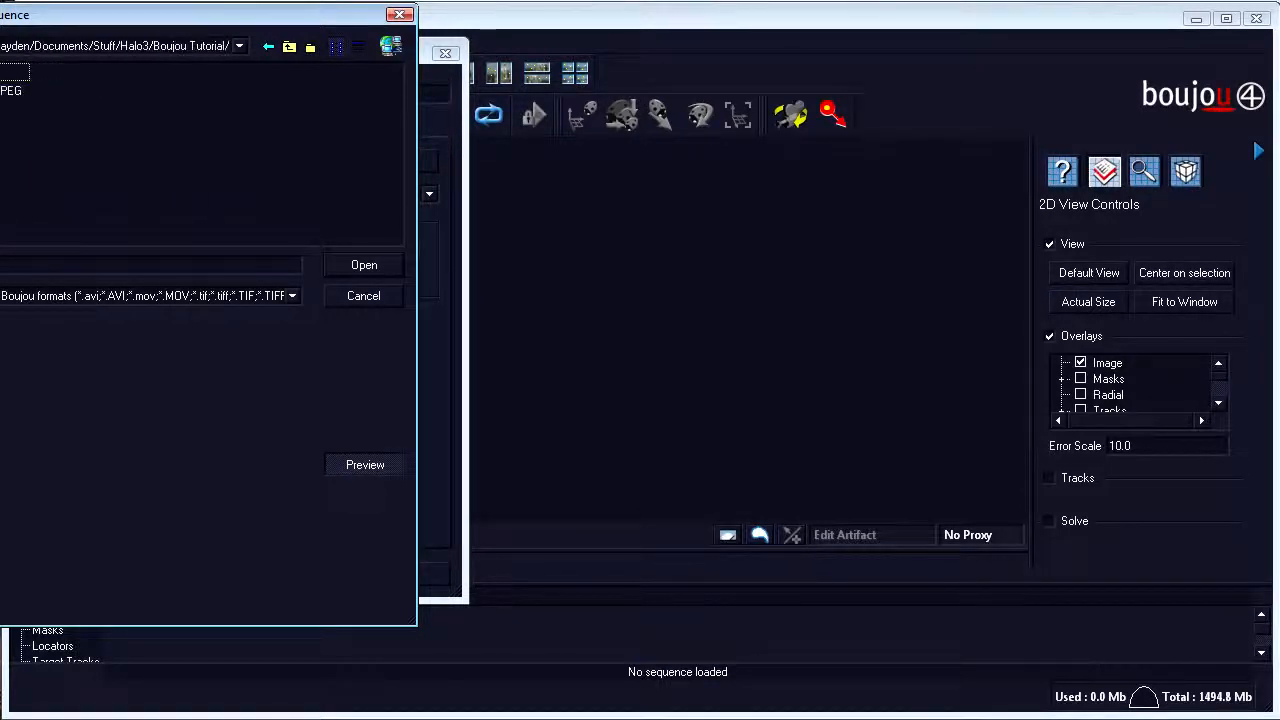
{"action": "double_click", "coordinate": [12, 91]}
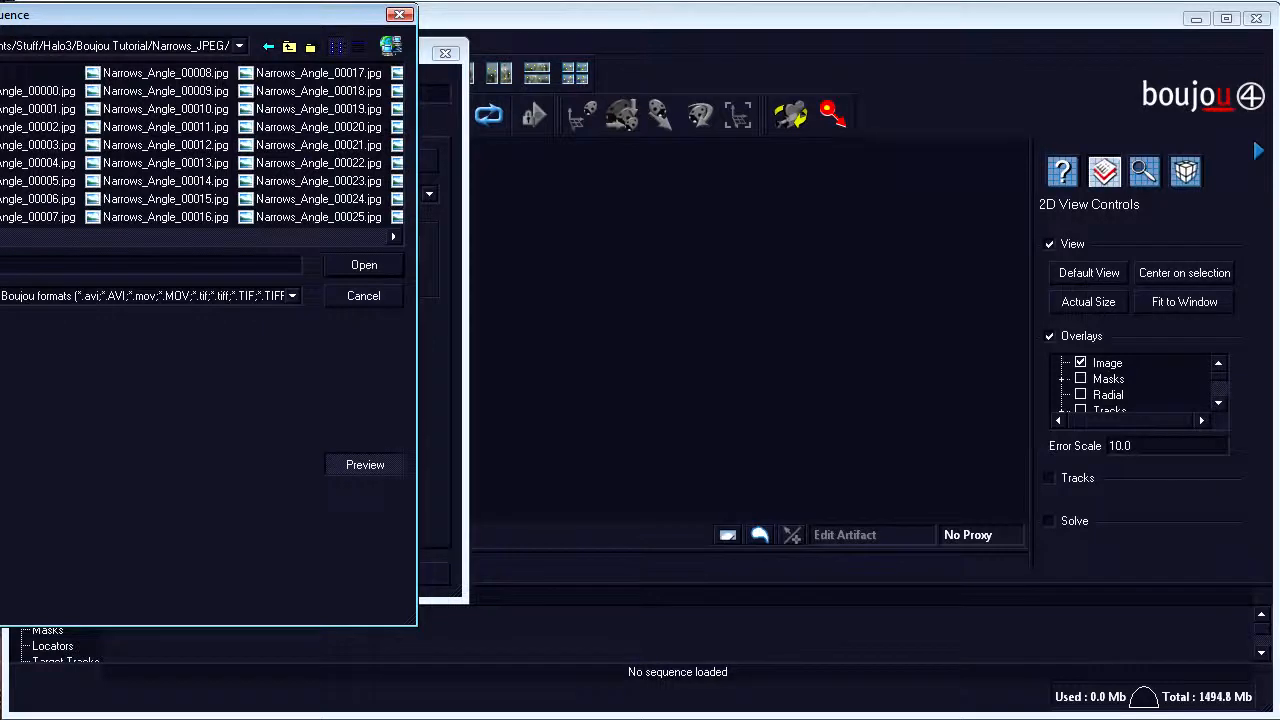
Import the non-interlaced sequence starting at Narrows_Angle_00000.jpg, frames 0 to 299 with step 1, and scrub through it.
{"action": "left_click", "coordinate": [30, 91]}
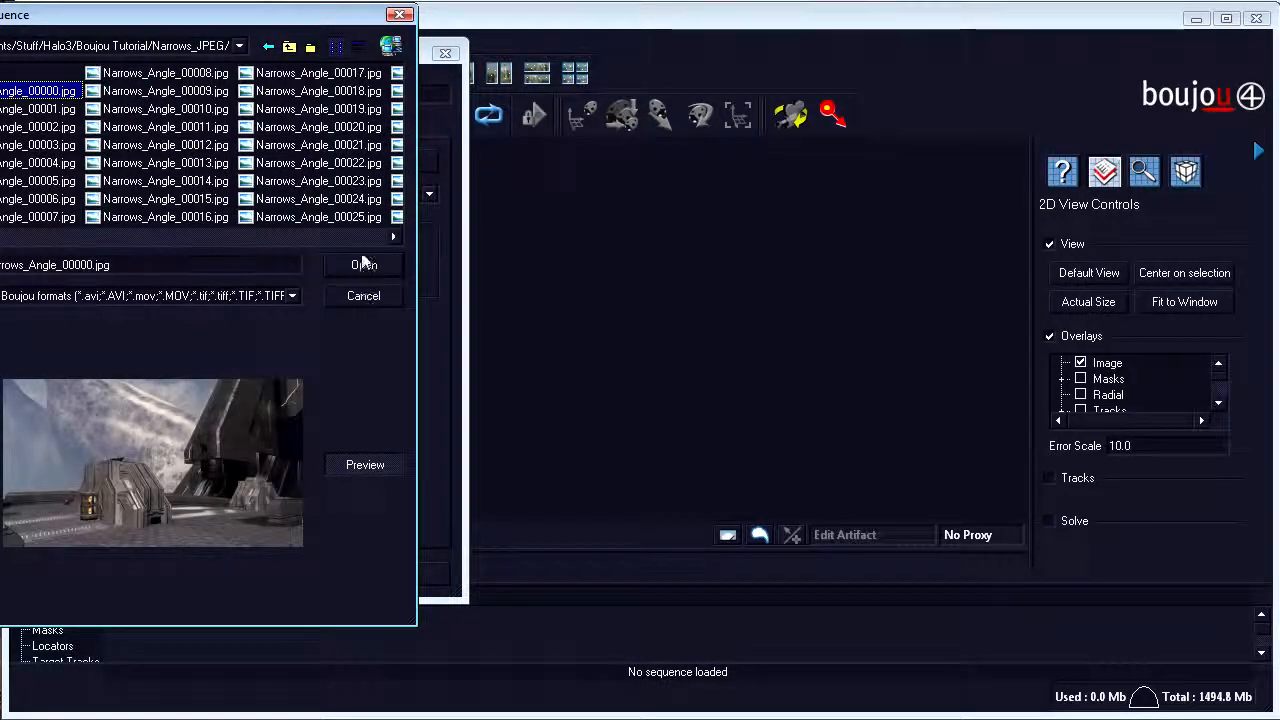
{"action": "left_click", "coordinate": [364, 264]}
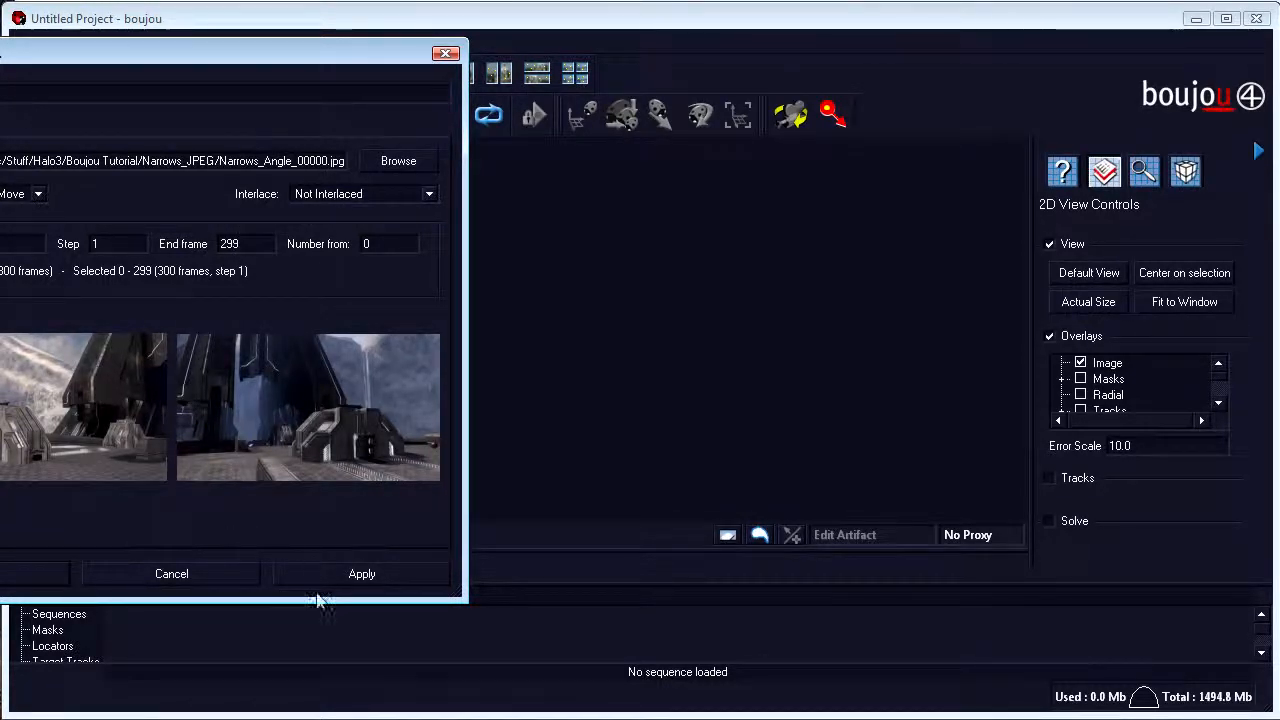
{"action": "left_click", "coordinate": [16, 583]}
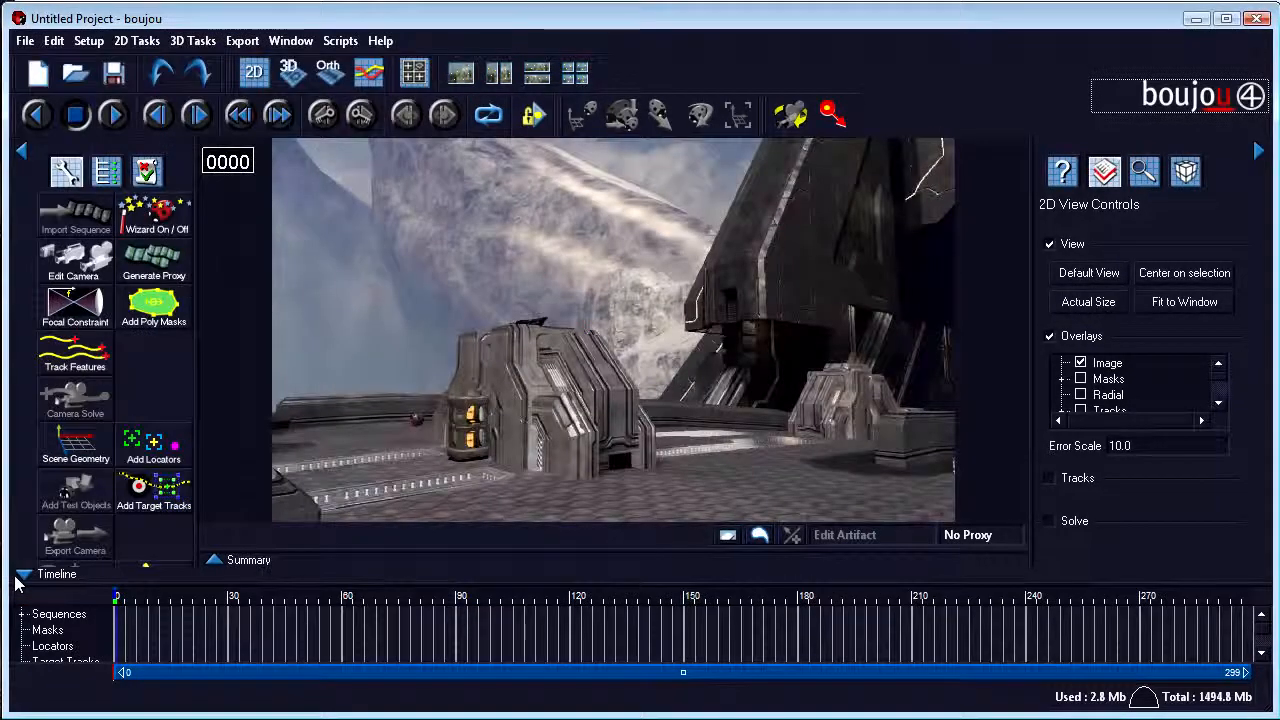
{"action": "left_click_drag", "start_coordinate": [122, 600], "coordinate": [1248, 632]}
{"action": "left_click_drag", "start_coordinate": [1254, 628], "coordinate": [98, 612]}
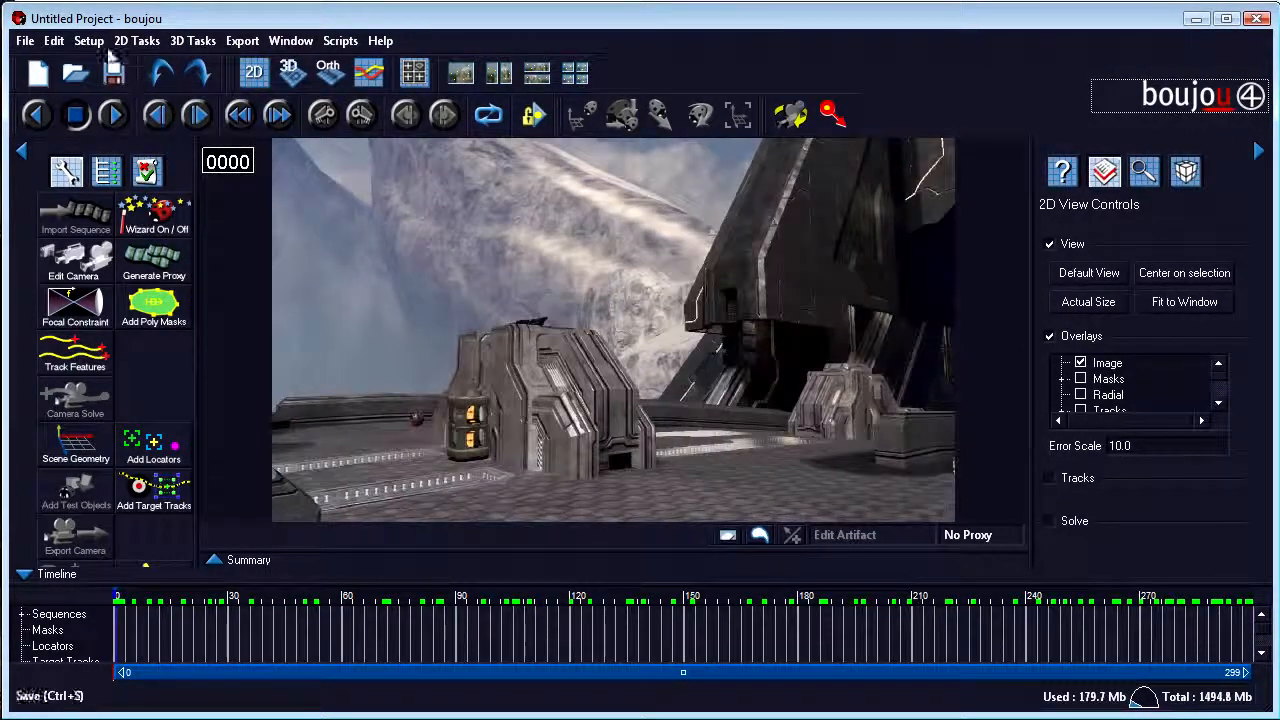
Edit the camera properties, picking a different frame rate for the footage, and accept the change.
{"action": "left_click", "coordinate": [55, 41]}
{"action": "mouse_move", "coordinate": [89, 41]}
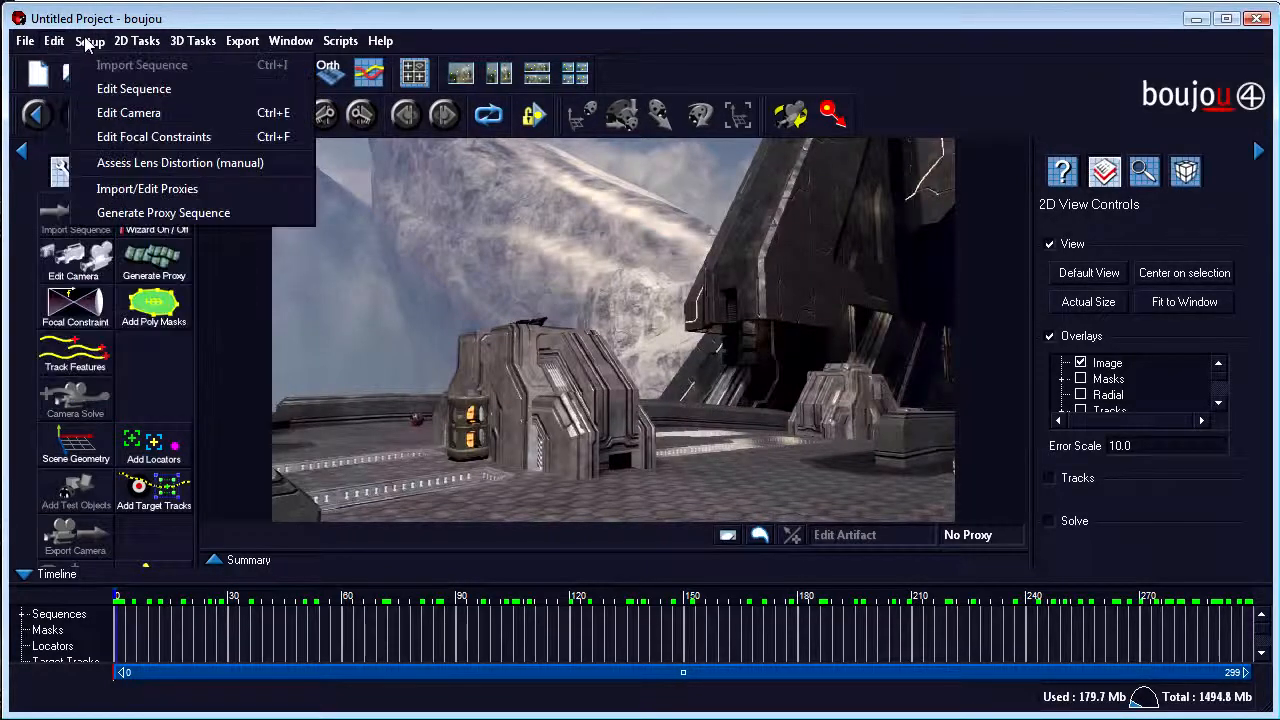
{"action": "left_click", "coordinate": [127, 113]}
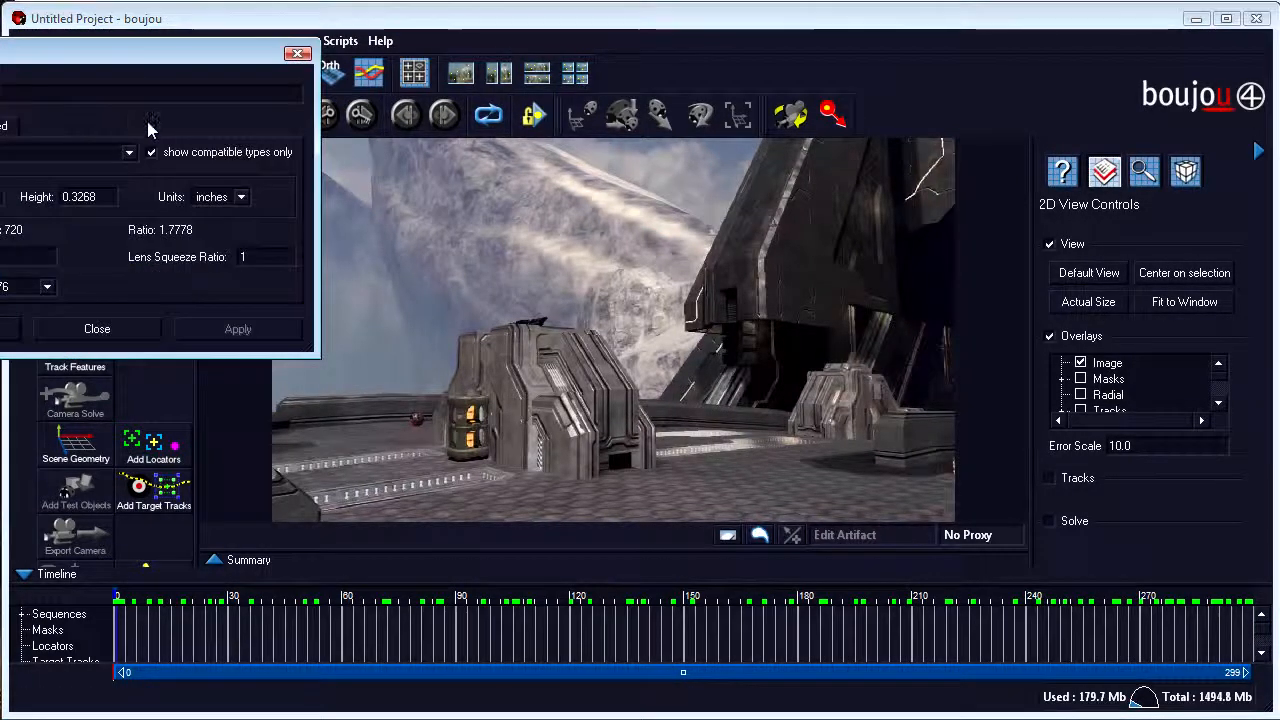
{"action": "left_click", "coordinate": [46, 288]}
{"action": "left_click", "coordinate": [6, 370]}
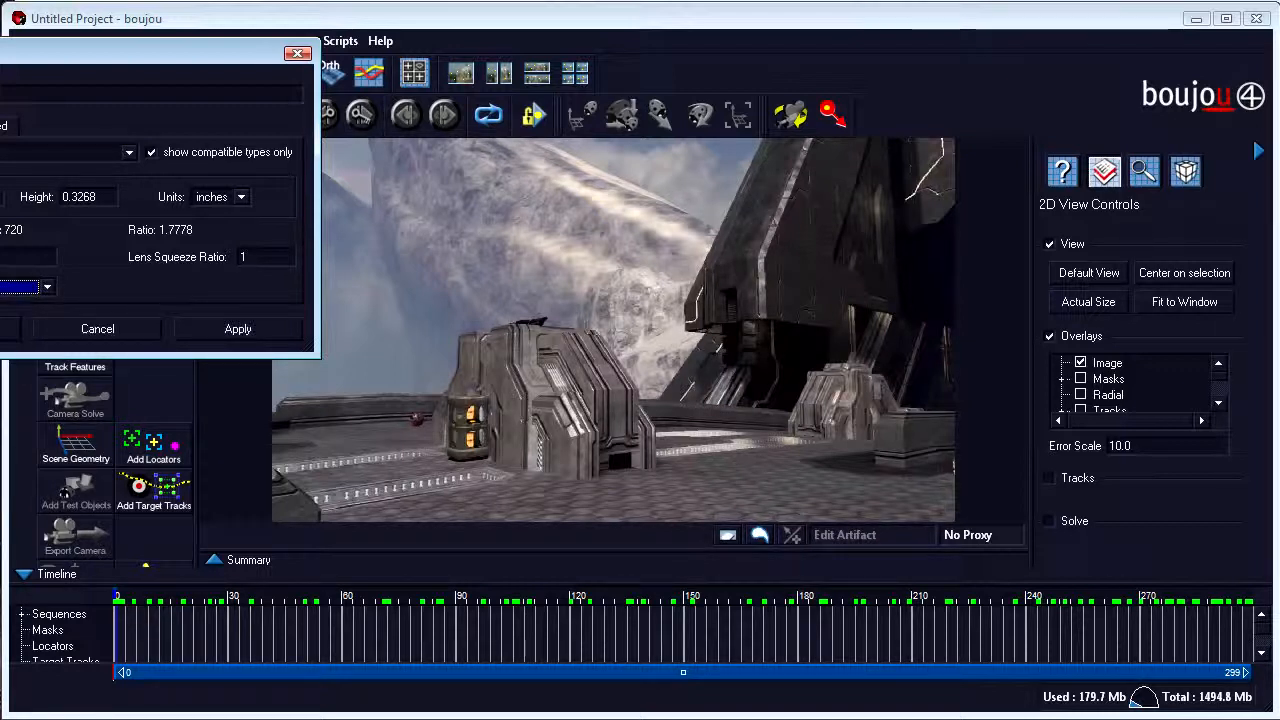
{"action": "left_click", "coordinate": [4, 329]}
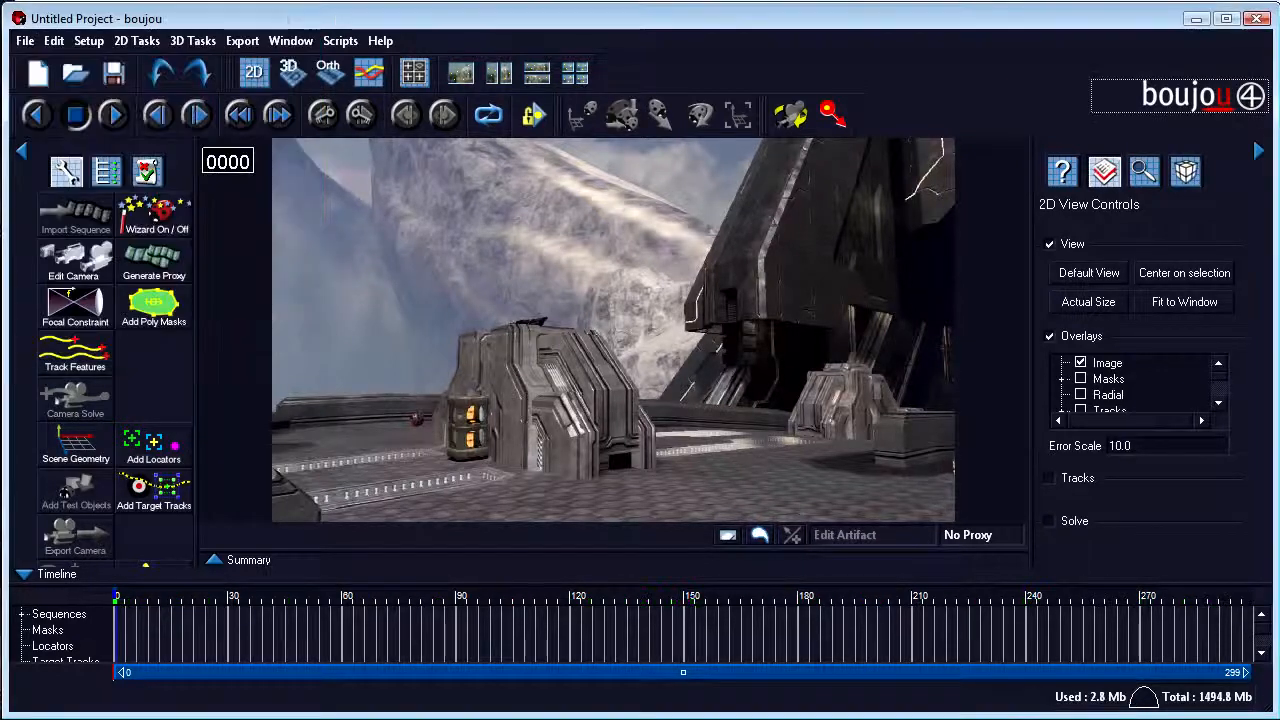
Go to frame 8 and enlarge the timeline area so the Named Tracks row fits.
{"action": "left_click", "coordinate": [147, 597]}
{"action": "left_click", "coordinate": [144, 582]}
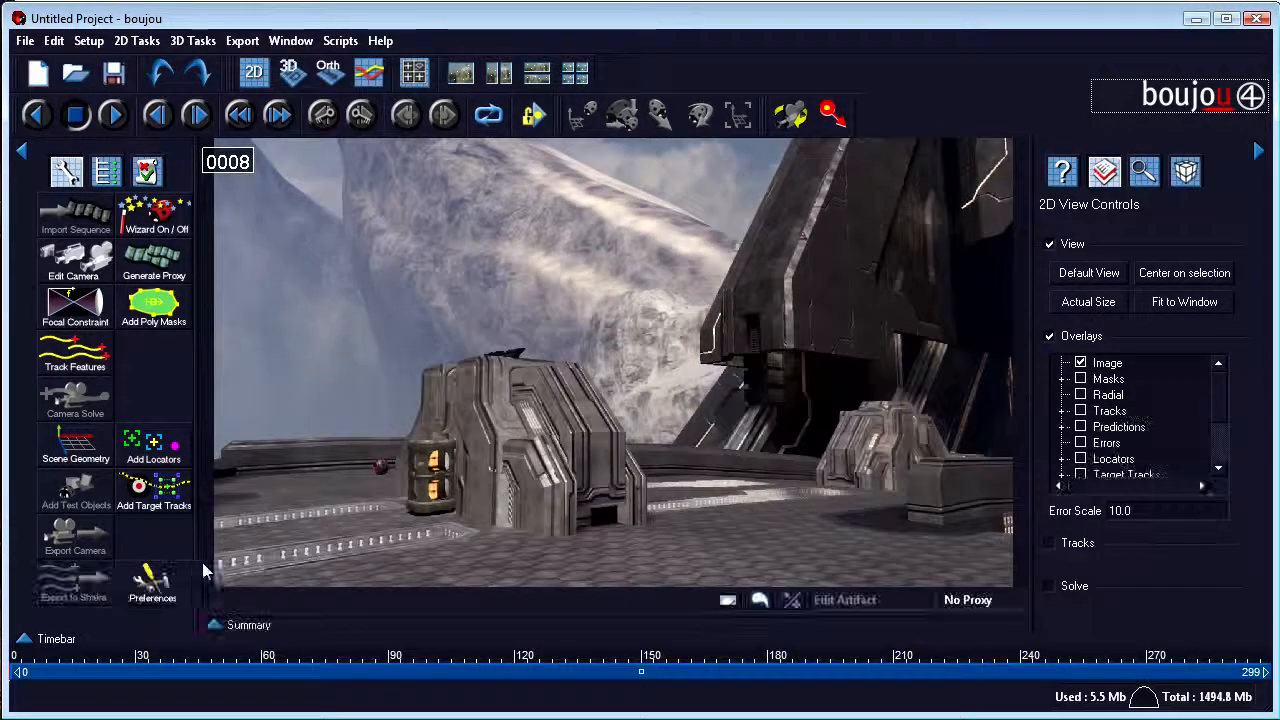
{"action": "left_click", "coordinate": [24, 638]}
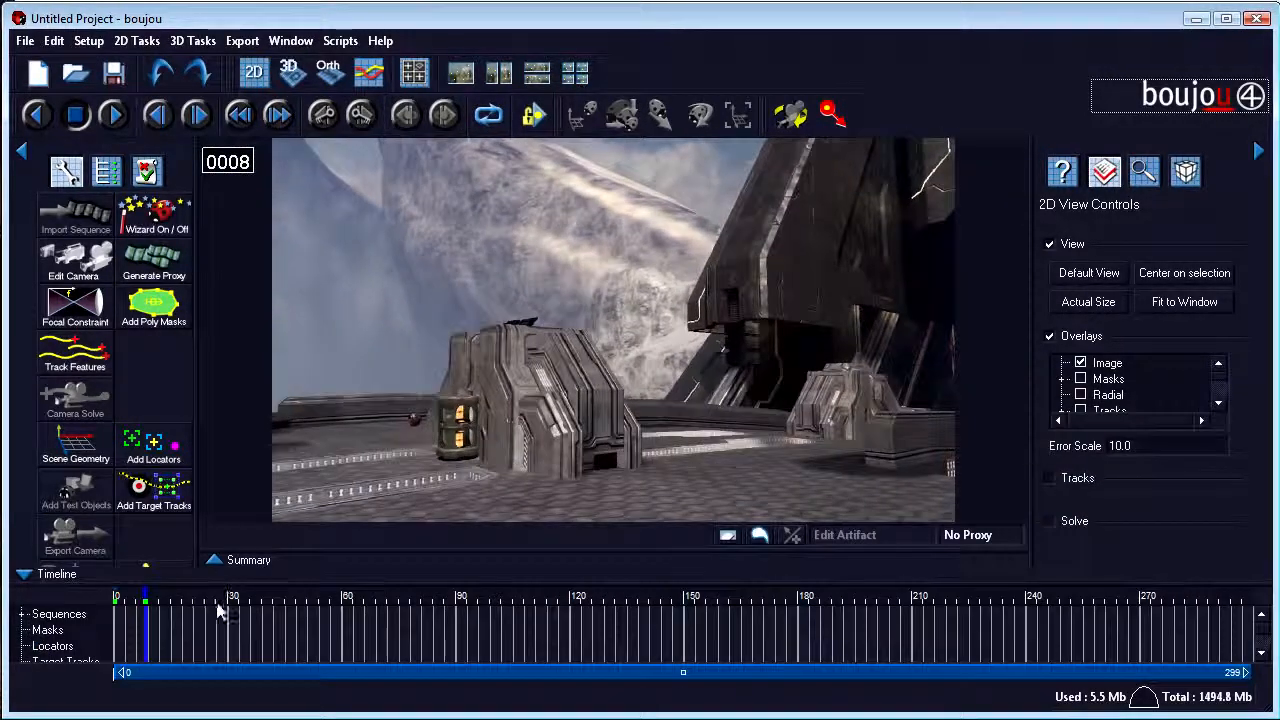
{"action": "left_click_drag", "start_coordinate": [219, 584], "coordinate": [226, 562]}
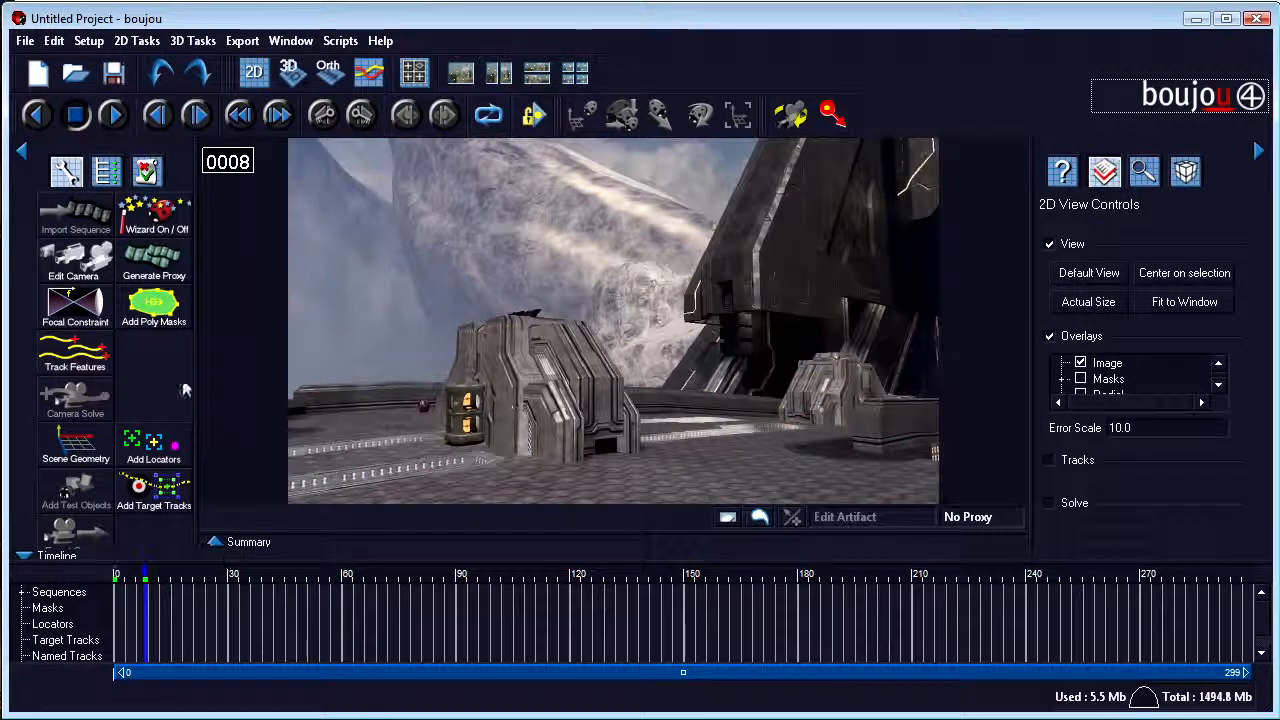
Track features with the advanced sensitivity lowered by about two notches, keeping the normal feature scale and all colour channels.
{"action": "left_click", "coordinate": [76, 354]}
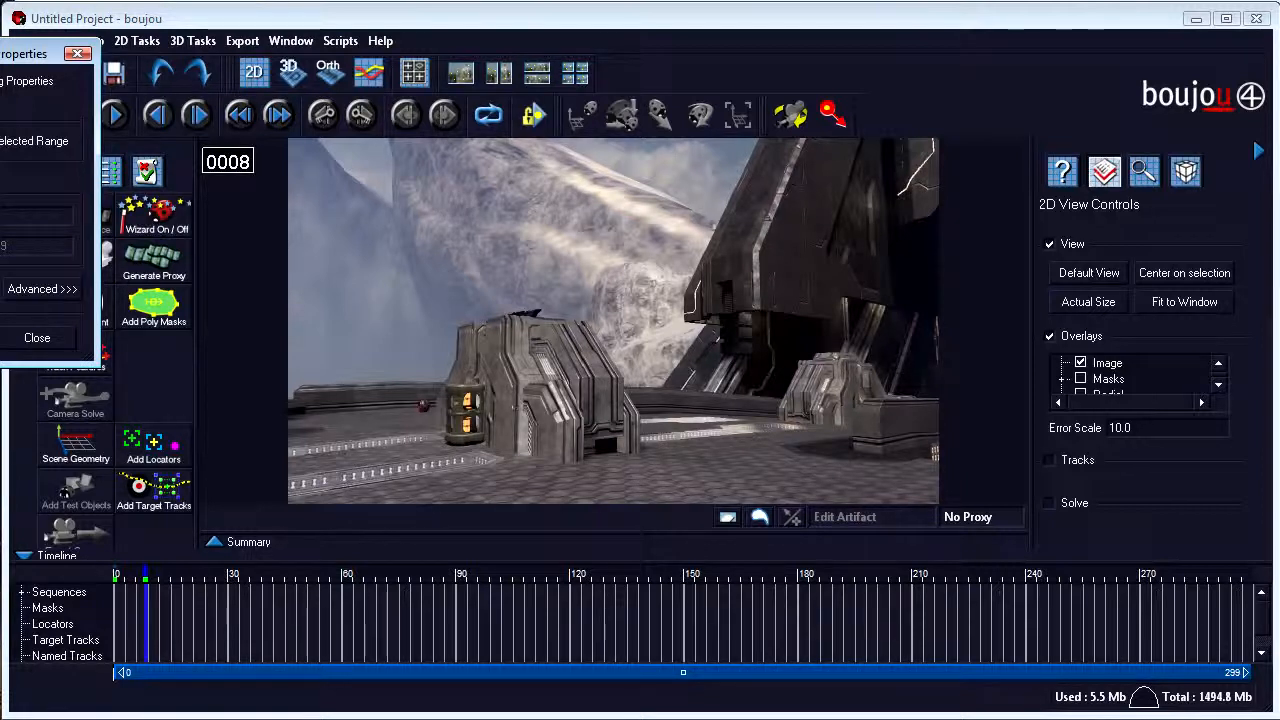
{"action": "left_click", "coordinate": [50, 289]}
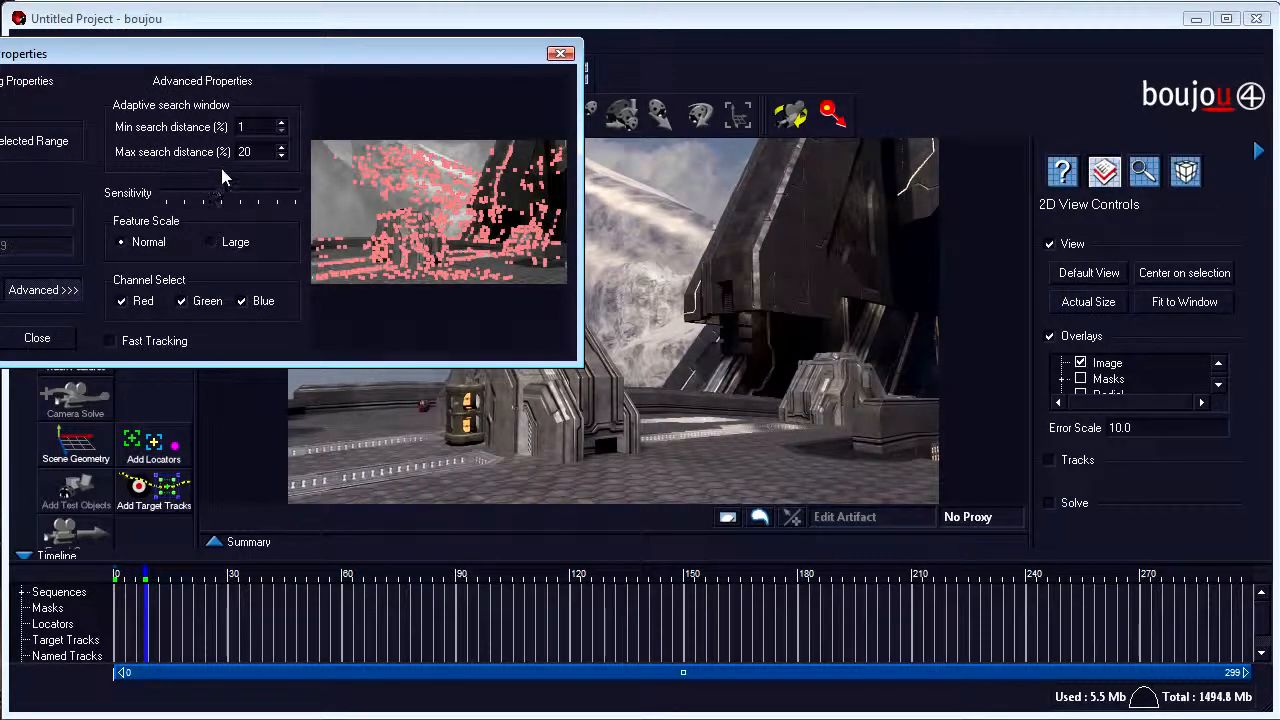
{"action": "left_click_drag", "start_coordinate": [224, 189], "coordinate": [186, 198]}
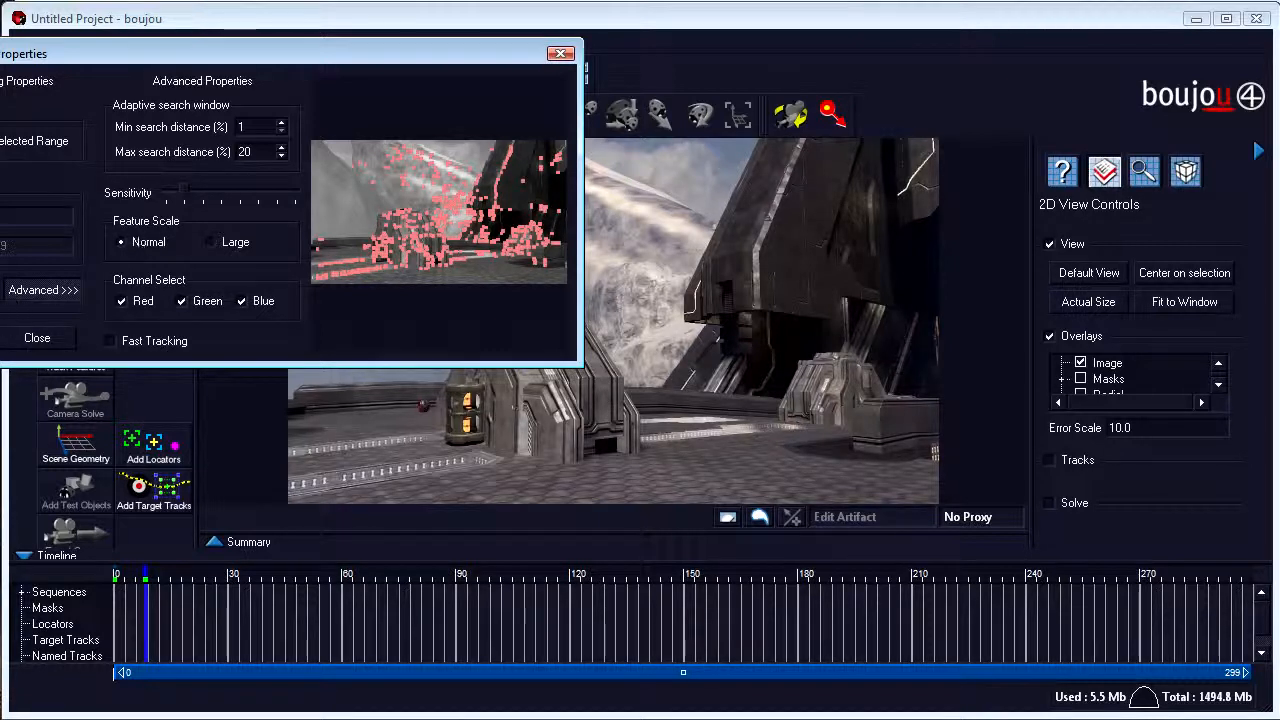
{"action": "left_click", "coordinate": [0, 338]}
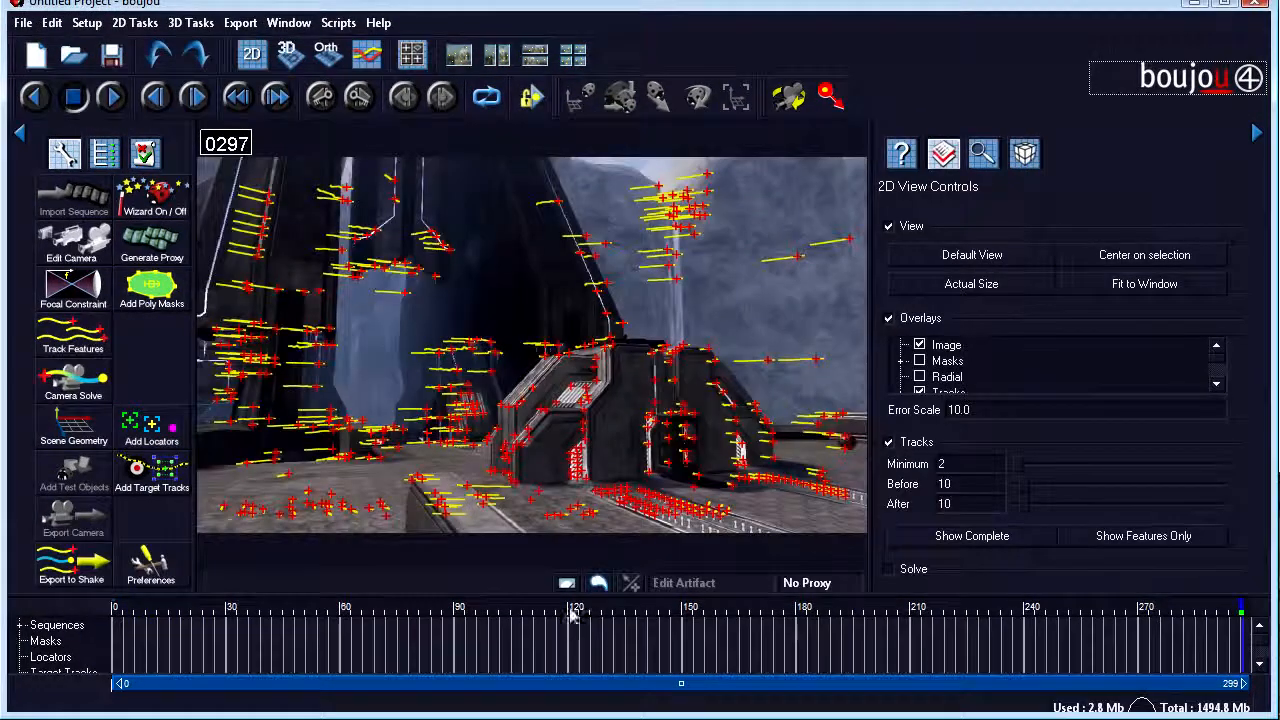
Examine the feature tracks on the central structure and background at several frames between 117 and 39.
{"action": "left_click_drag", "start_coordinate": [150, 612], "coordinate": [558, 611]}
{"action": "scroll", "coordinate": [515, 430], "scroll_direction": "up", "scroll_amount": 5}
{"action": "scroll", "coordinate": [515, 430], "scroll_direction": "up", "scroll_amount": 2}
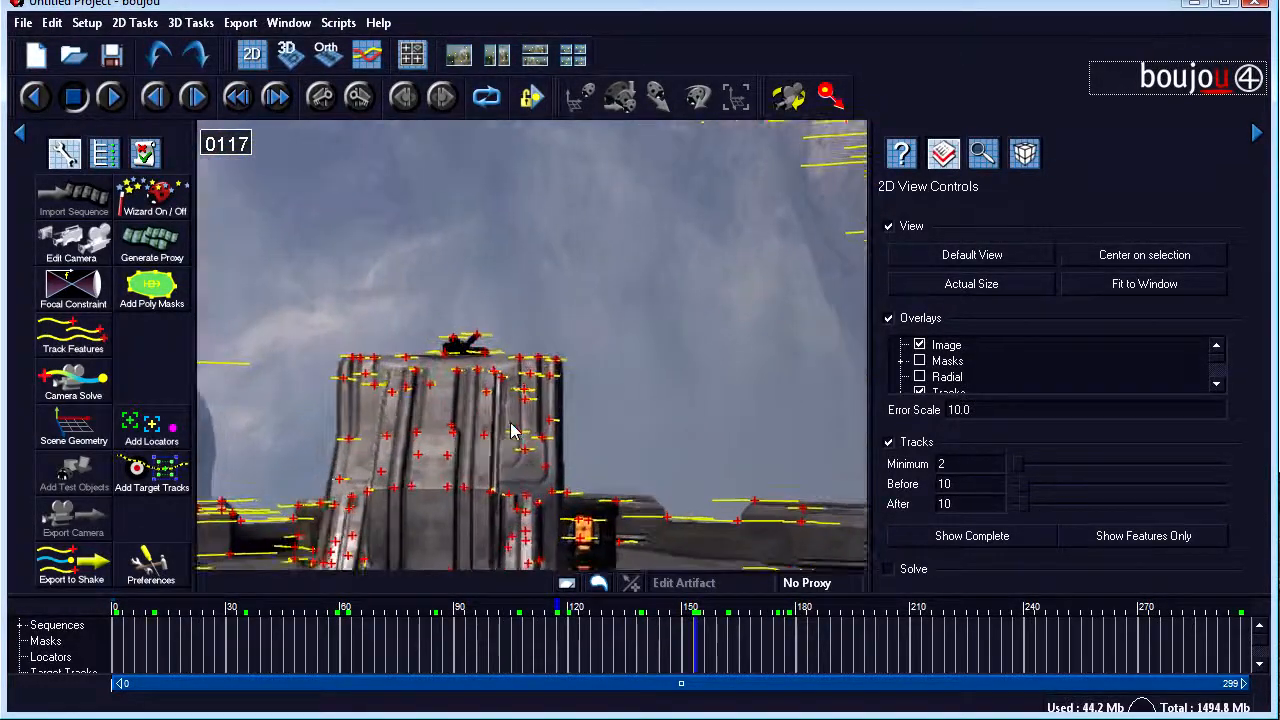
{"action": "scroll", "coordinate": [462, 403], "scroll_direction": "down", "scroll_amount": 3}
{"action": "scroll", "coordinate": [462, 403], "scroll_direction": "down", "scroll_amount": 4}
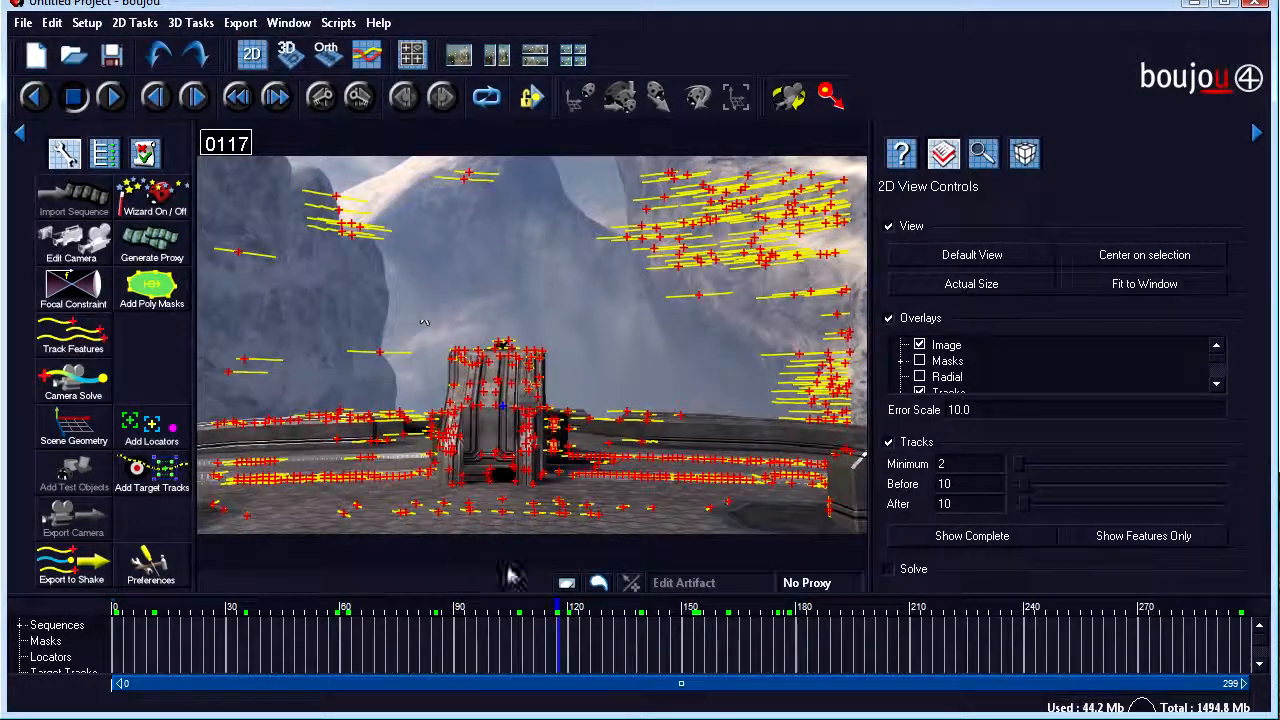
{"action": "left_click", "coordinate": [483, 610]}
{"action": "left_click_drag", "start_coordinate": [420, 609], "coordinate": [263, 621]}
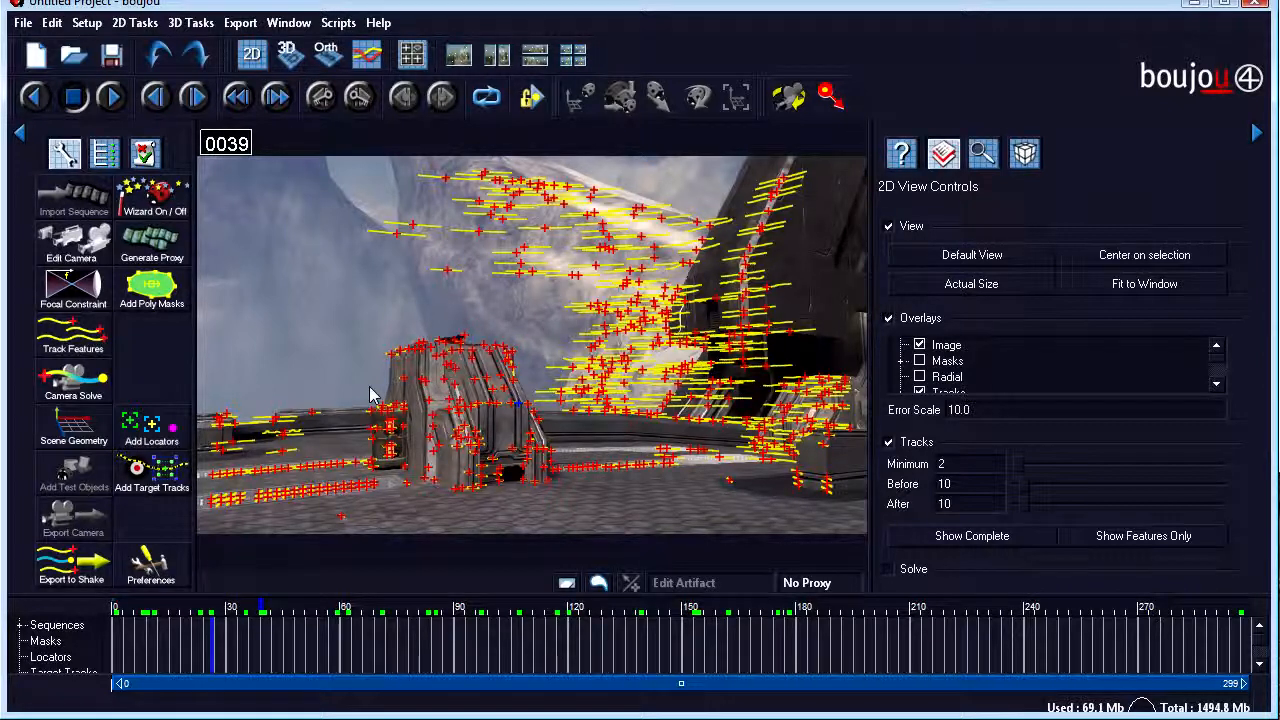
Run the camera solve on the tracked features and scrub from frame 57 to 81 to check its predictions.
{"action": "left_click", "coordinate": [88, 385]}
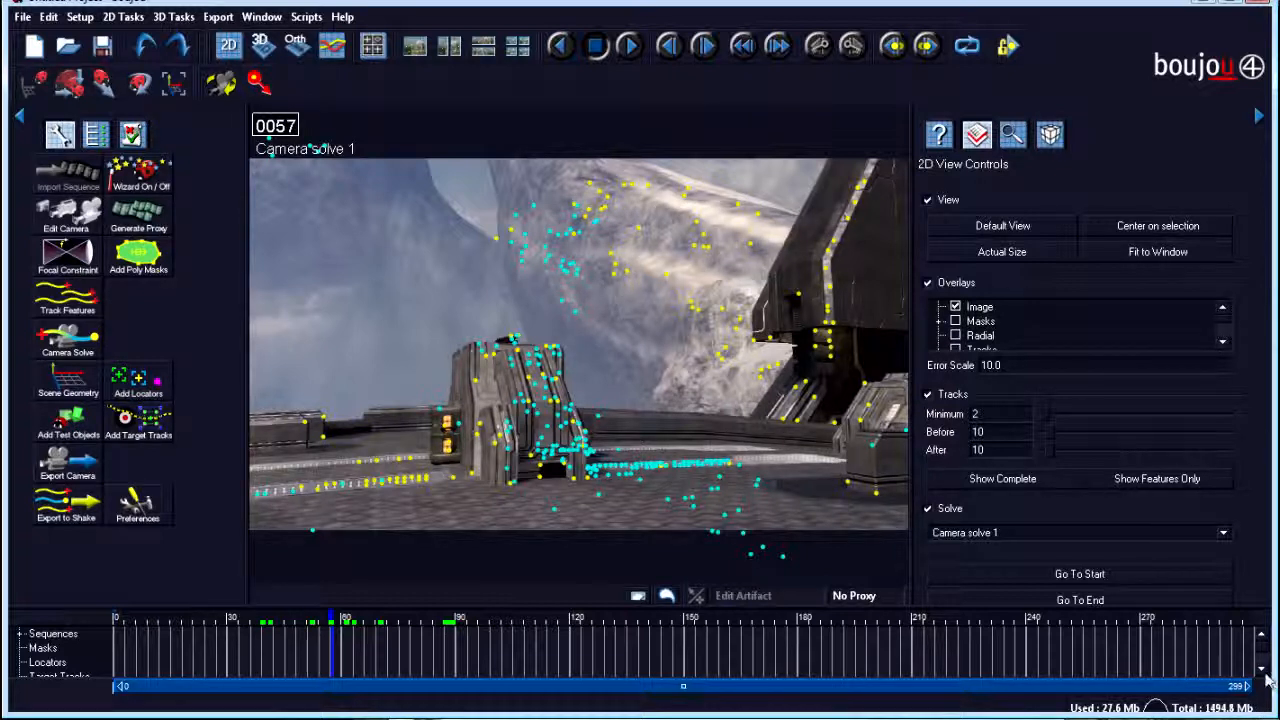
{"action": "left_click_drag", "start_coordinate": [340, 630], "coordinate": [423, 630]}
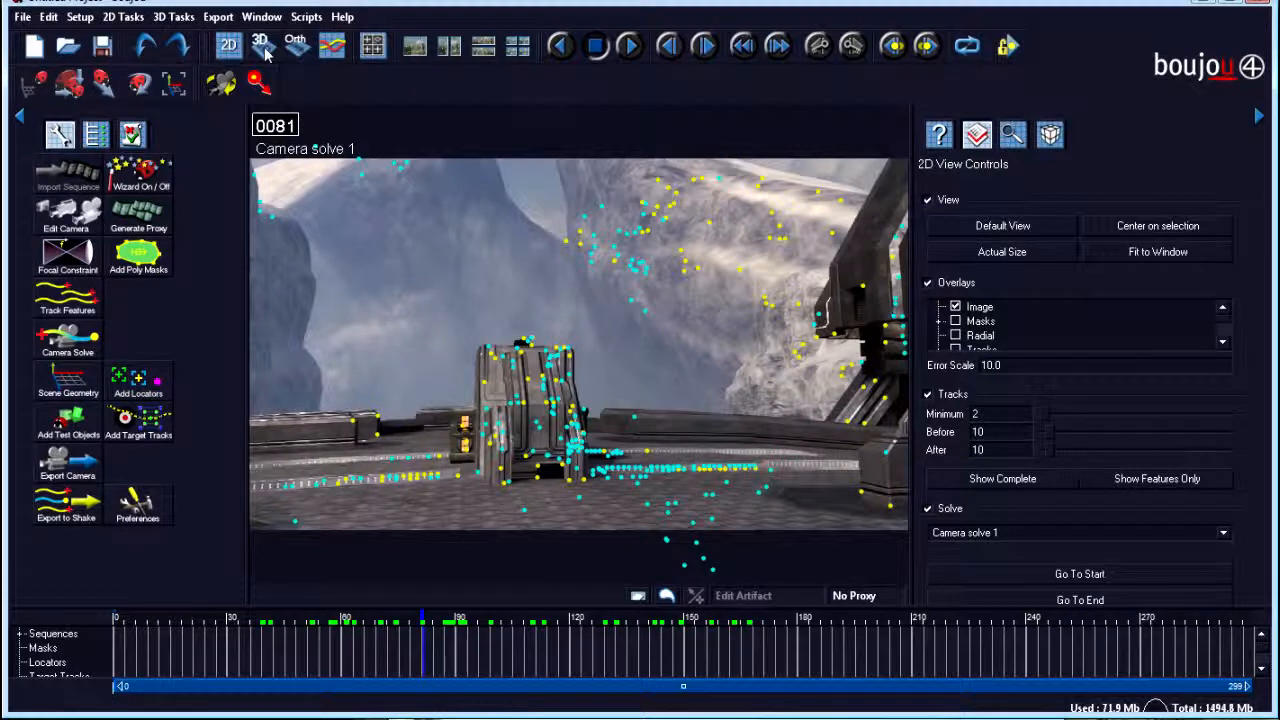
Inspect the solved camera and point cloud in 3D from several angles, and return to the 2D view.
{"action": "left_click", "coordinate": [261, 45]}
{"action": "mouse_move", "coordinate": [440, 626]}
{"action": "left_mouse_down"}
{"action": "mouse_move", "coordinate": [614, 626]}
{"action": "mouse_move", "coordinate": [432, 622]}
{"action": "left_mouse_up"}
{"action": "left_click_drag", "start_coordinate": [787, 292], "coordinate": [572, 362]}
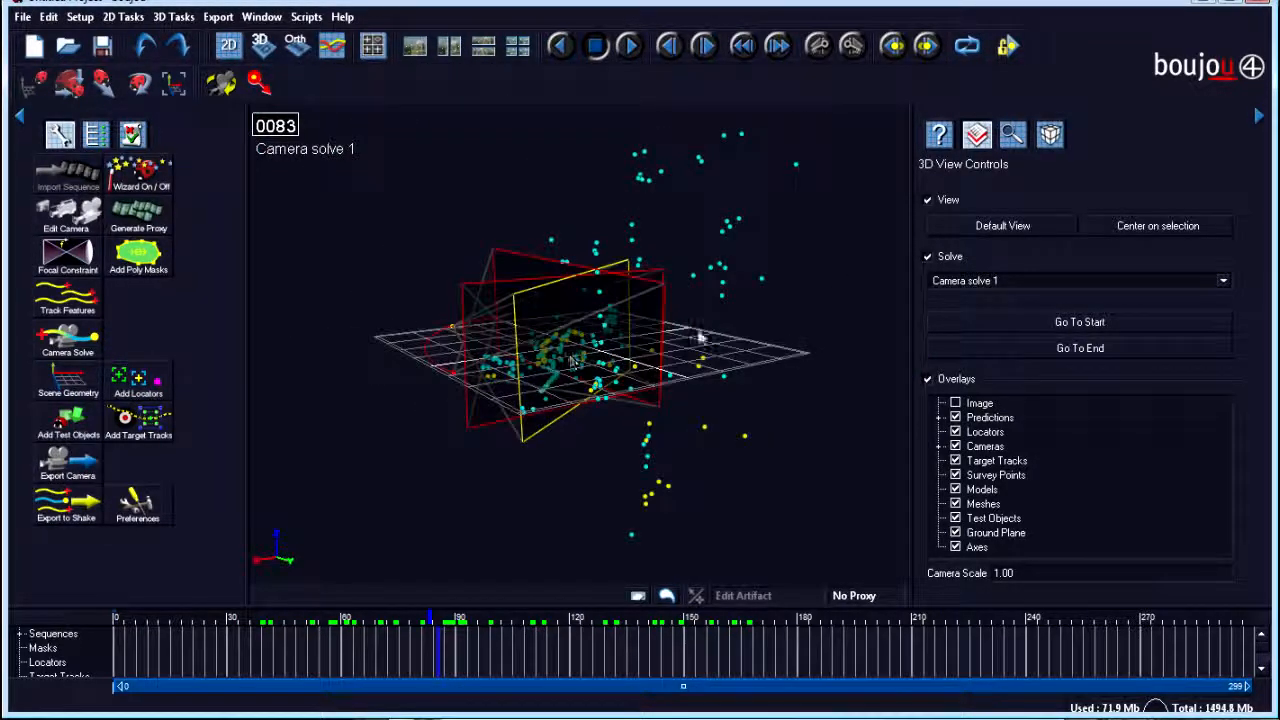
{"action": "left_click_drag", "start_coordinate": [717, 397], "coordinate": [748, 361]}
{"action": "right_click_drag", "start_coordinate": [671, 386], "coordinate": [686, 171]}
{"action": "left_click_drag", "start_coordinate": [810, 255], "coordinate": [610, 250]}
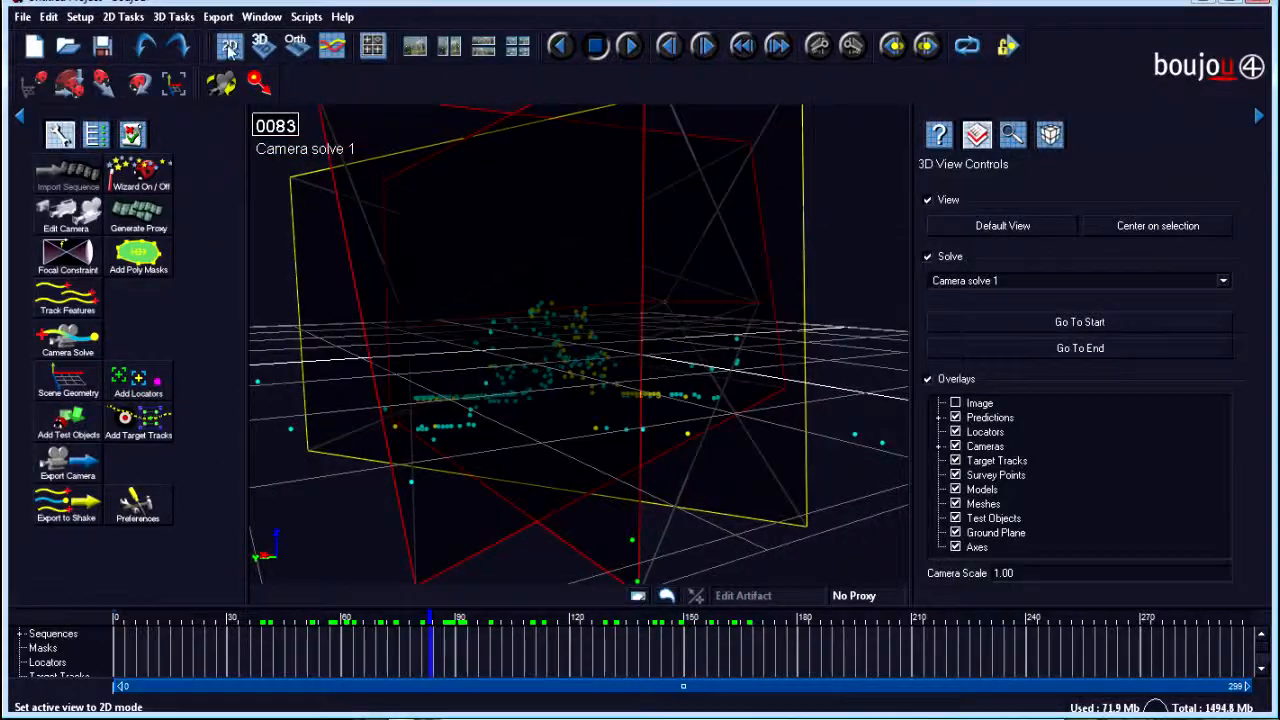
{"action": "left_click", "coordinate": [229, 47]}
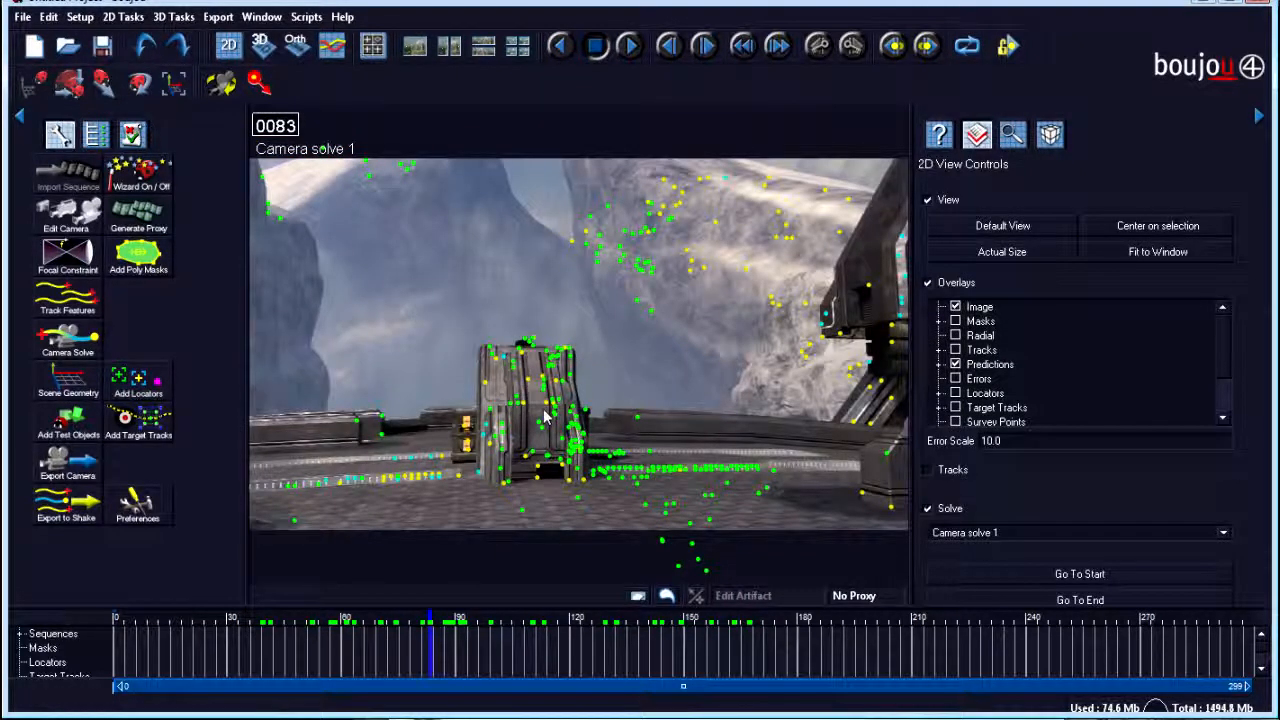
{"action": "left_click", "coordinate": [582, 521]}
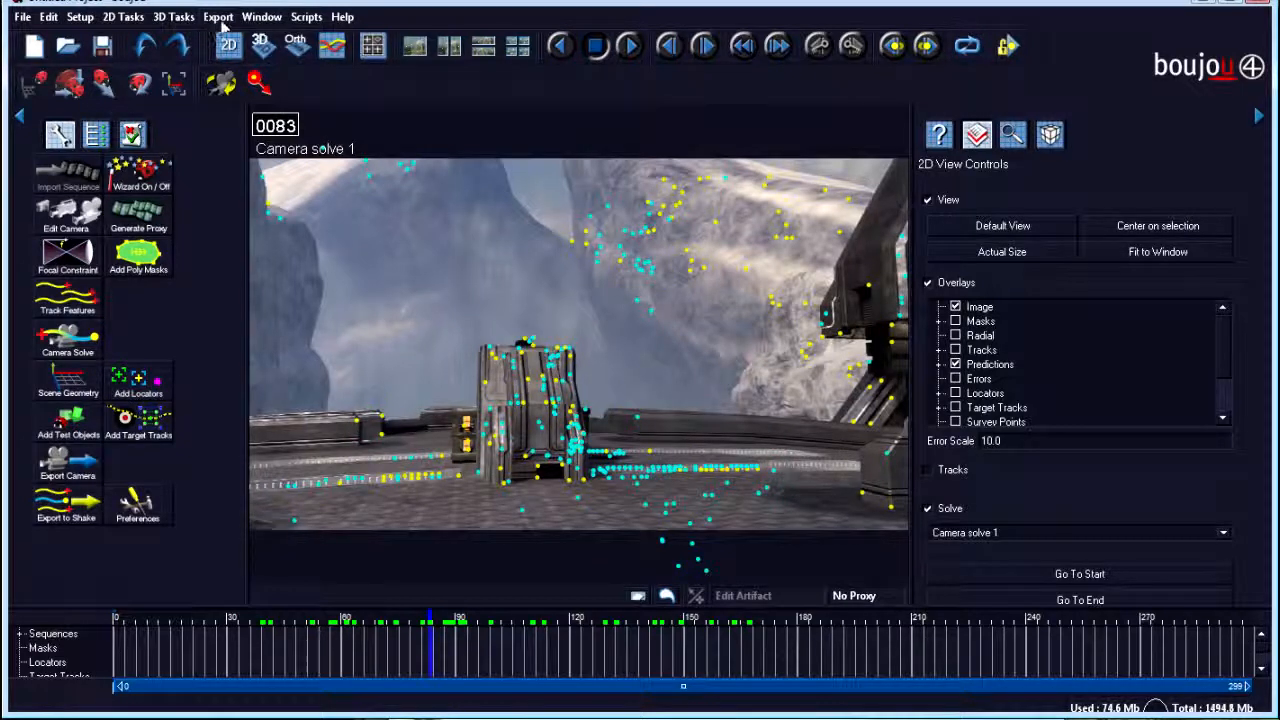
Assess the lens distortion automatically from Camera solve 1, and accept the estimated radial value to adjust the solve.
{"action": "left_click", "coordinate": [178, 18]}
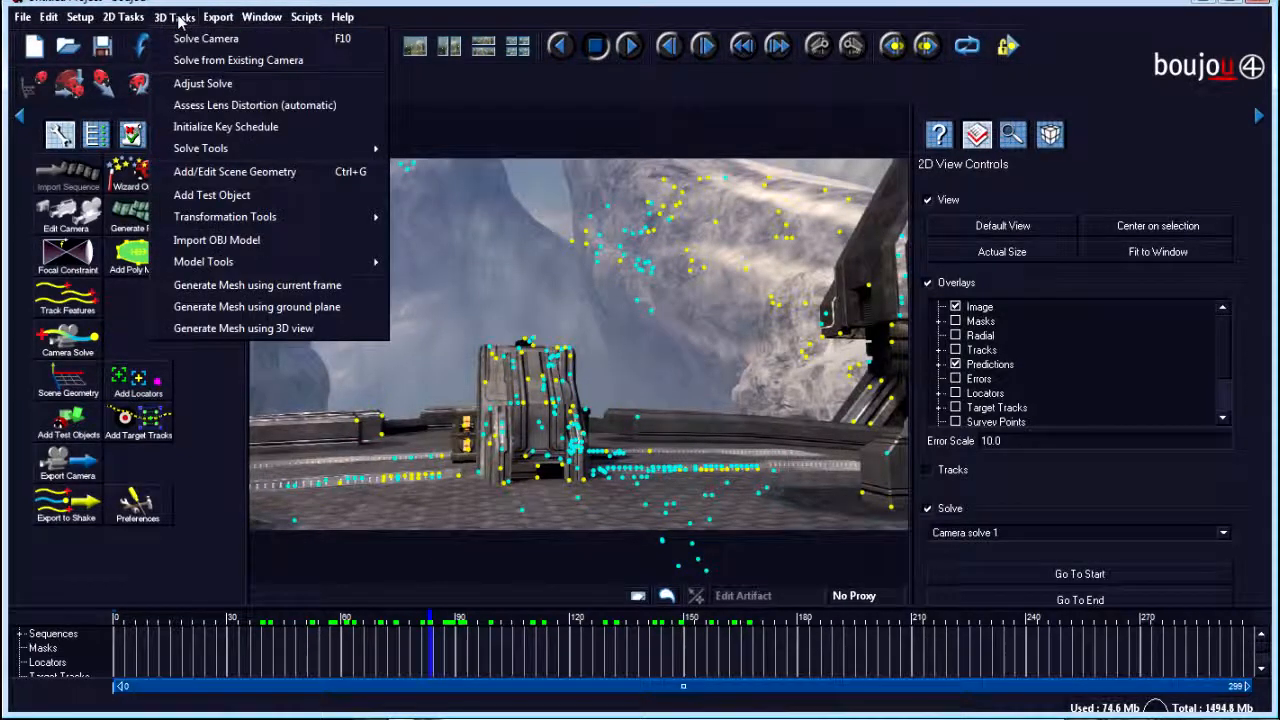
{"action": "left_click", "coordinate": [233, 106]}
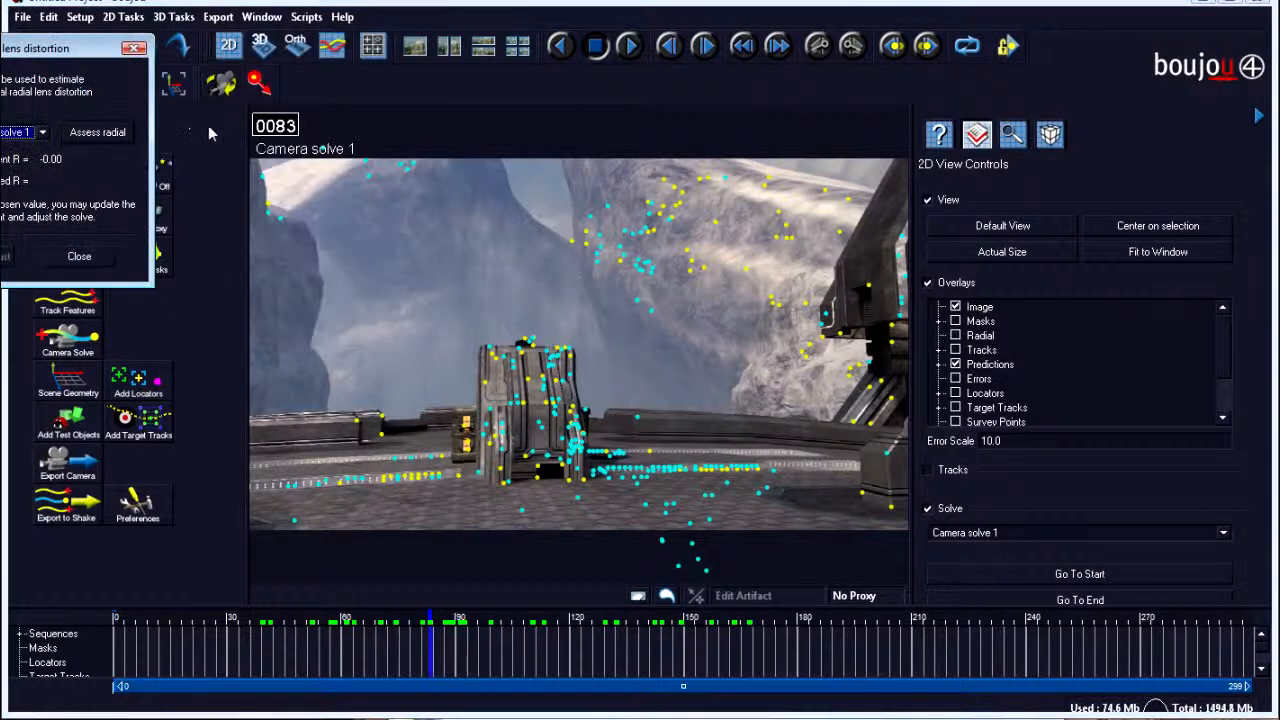
{"action": "left_click", "coordinate": [105, 134]}
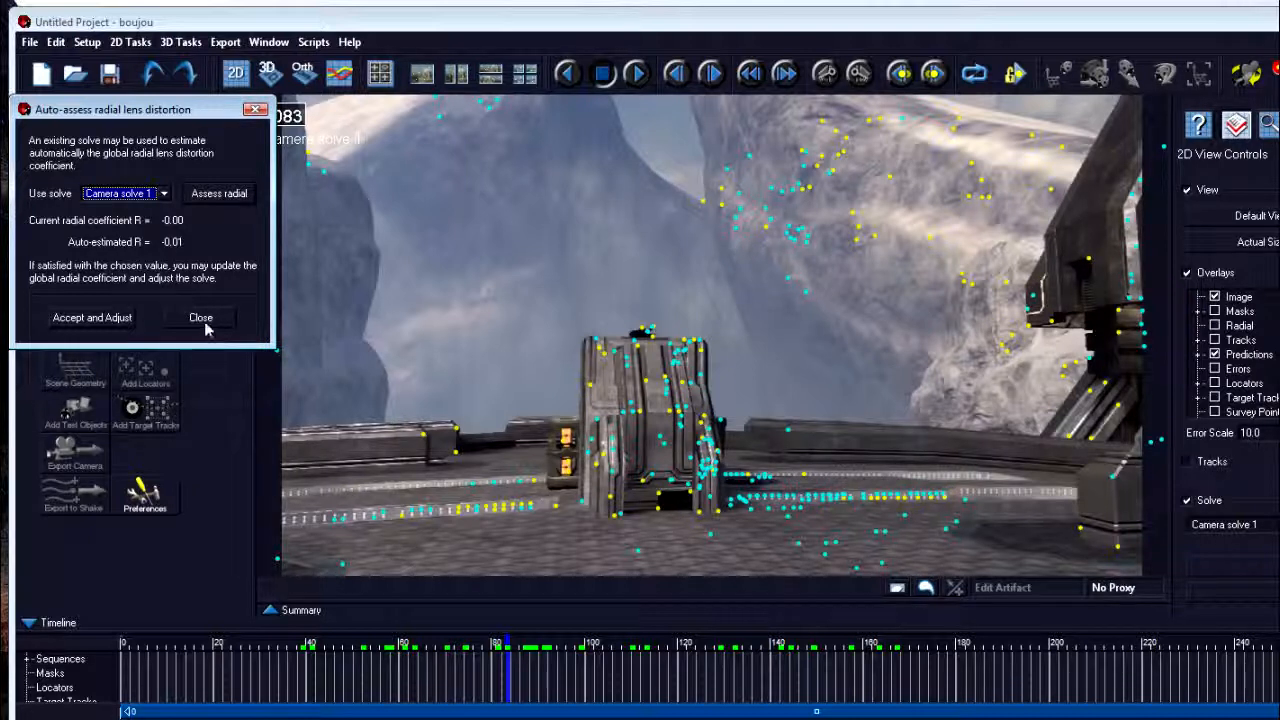
{"action": "left_click", "coordinate": [100, 318]}
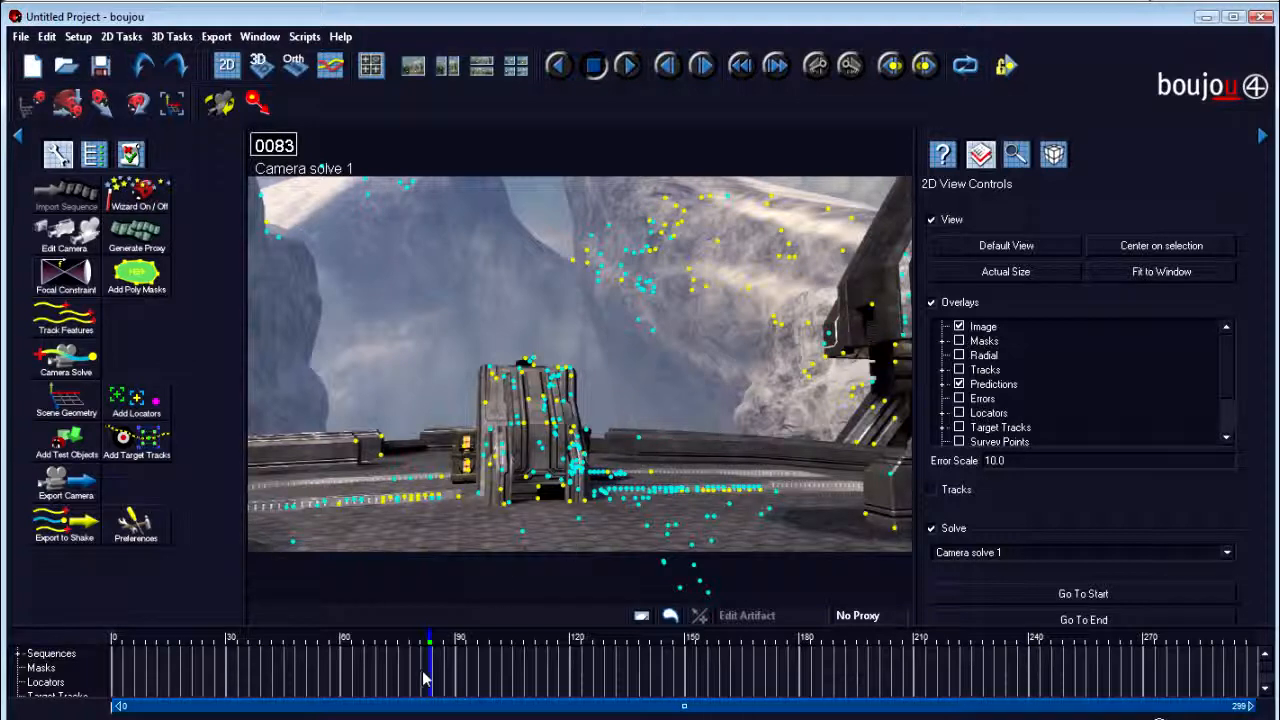
{"action": "mouse_move", "coordinate": [433, 640]}
{"action": "left_mouse_down"}
{"action": "mouse_move", "coordinate": [450, 645]}
{"action": "mouse_move", "coordinate": [347, 650]}
{"action": "mouse_move", "coordinate": [432, 650]}
{"action": "left_mouse_up"}
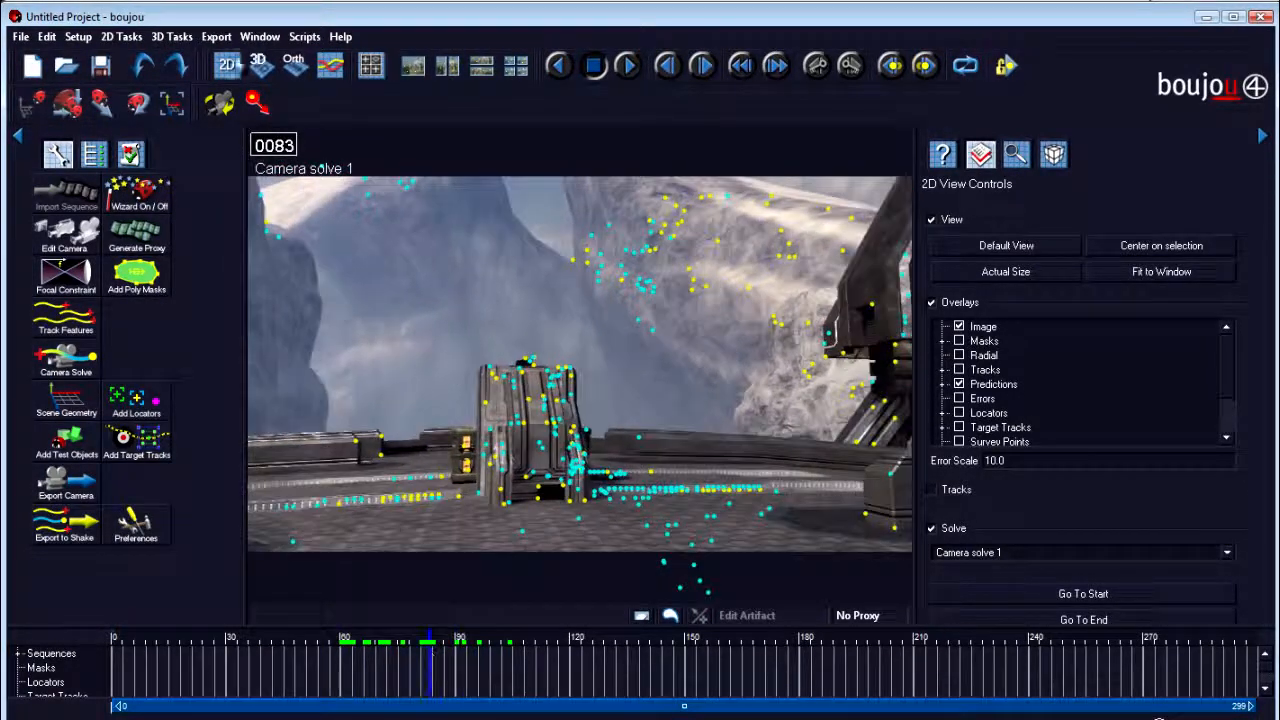
Filter the solve's 3D structure to keep the top 50% of points.
{"action": "left_click", "coordinate": [215, 37]}
{"action": "mouse_move", "coordinate": [170, 40]}
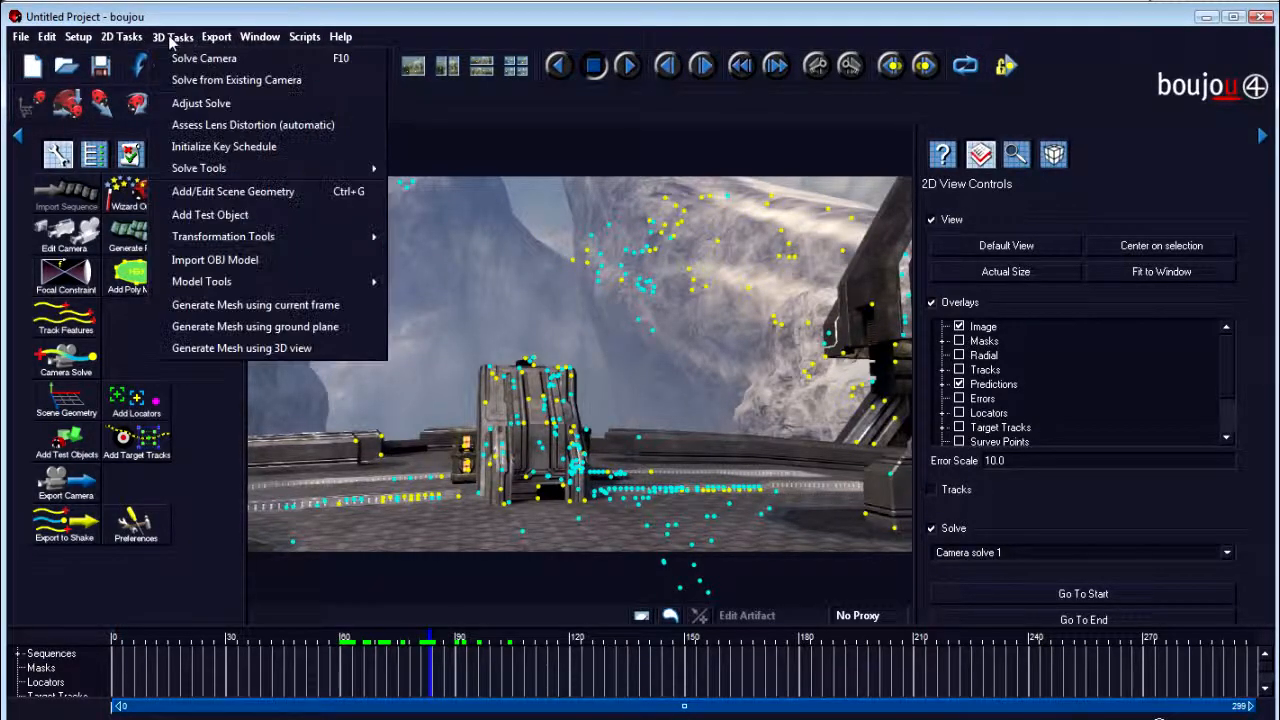
{"action": "mouse_move", "coordinate": [205, 172]}
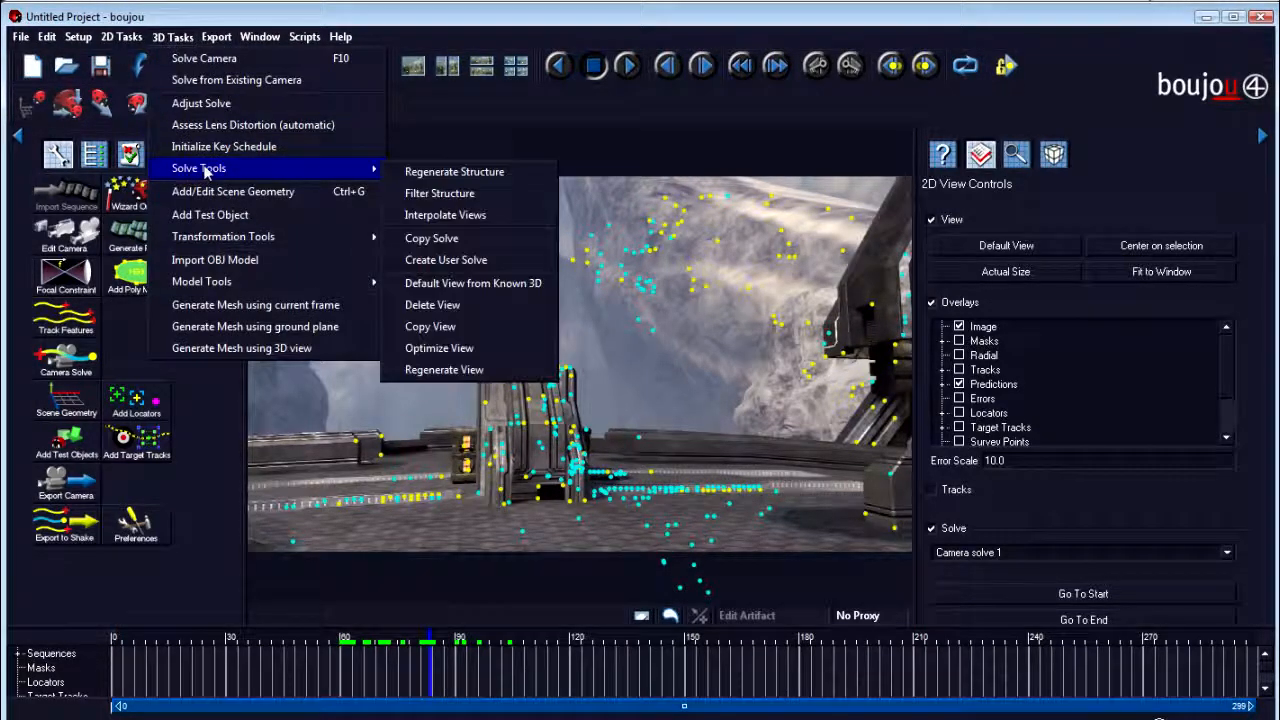
{"action": "left_click", "coordinate": [428, 196]}
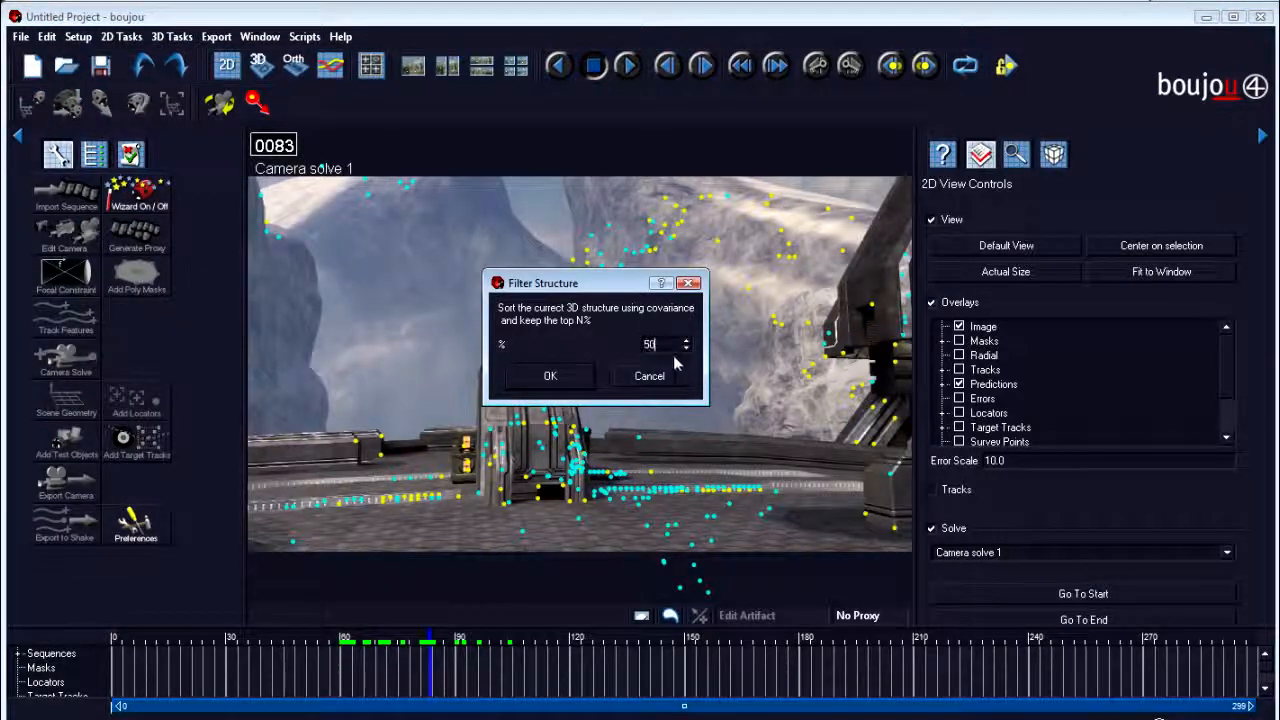
{"action": "left_click", "coordinate": [573, 375]}
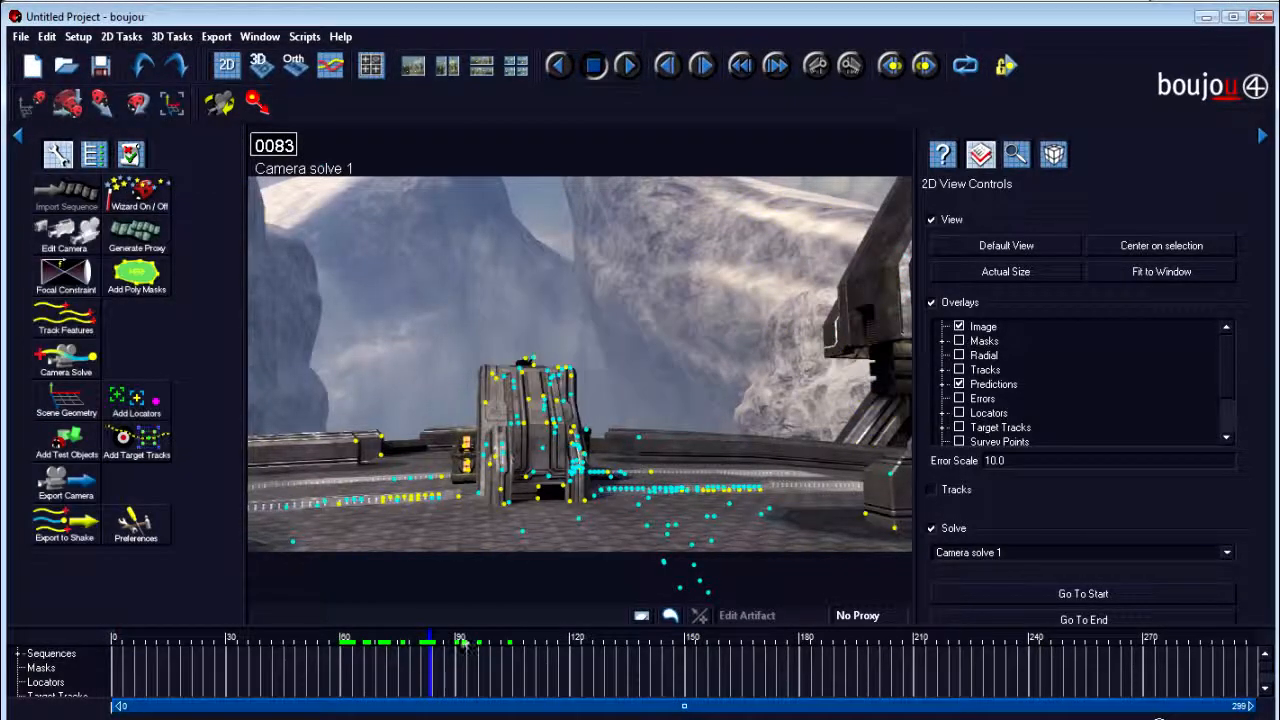
Review the filtered predictions across the sequence in 2D and orbit the point cloud in the 3D view.
{"action": "left_click_drag", "start_coordinate": [430, 645], "coordinate": [129, 645]}
{"action": "left_click_drag", "start_coordinate": [270, 645], "coordinate": [787, 647]}
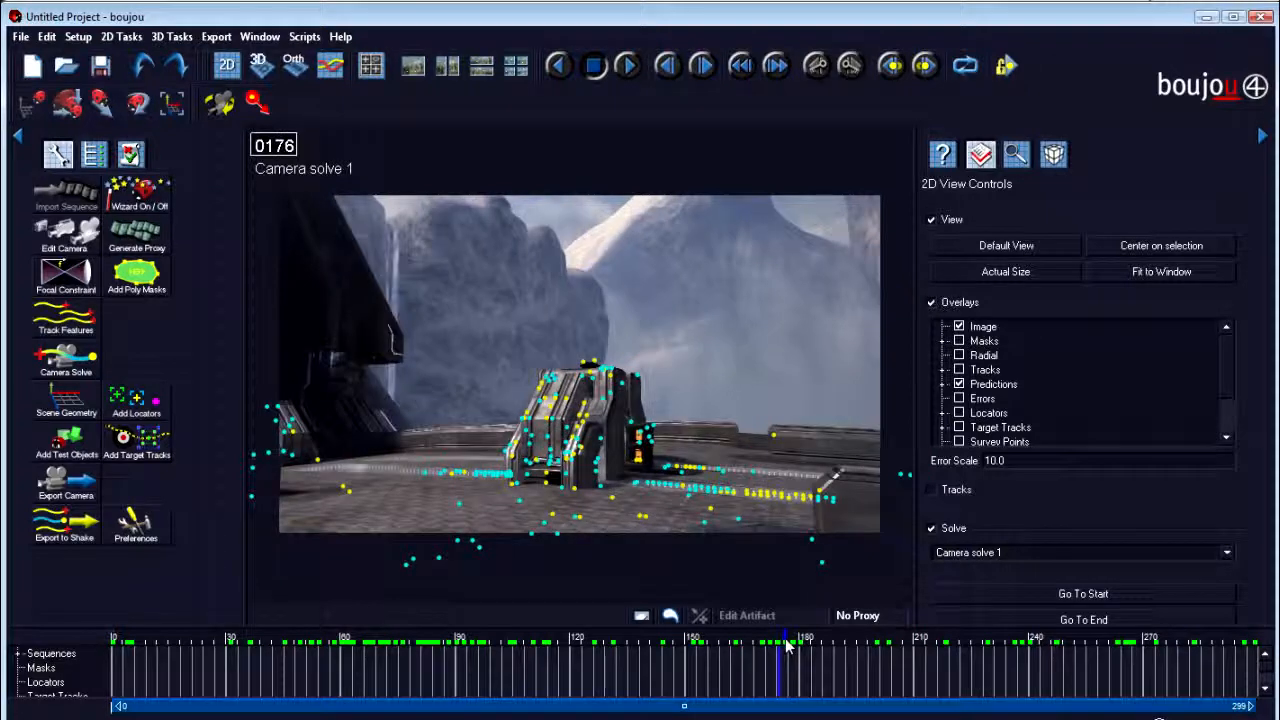
{"action": "left_click_drag", "start_coordinate": [786, 645], "coordinate": [754, 645]}
{"action": "left_click", "coordinate": [260, 65]}
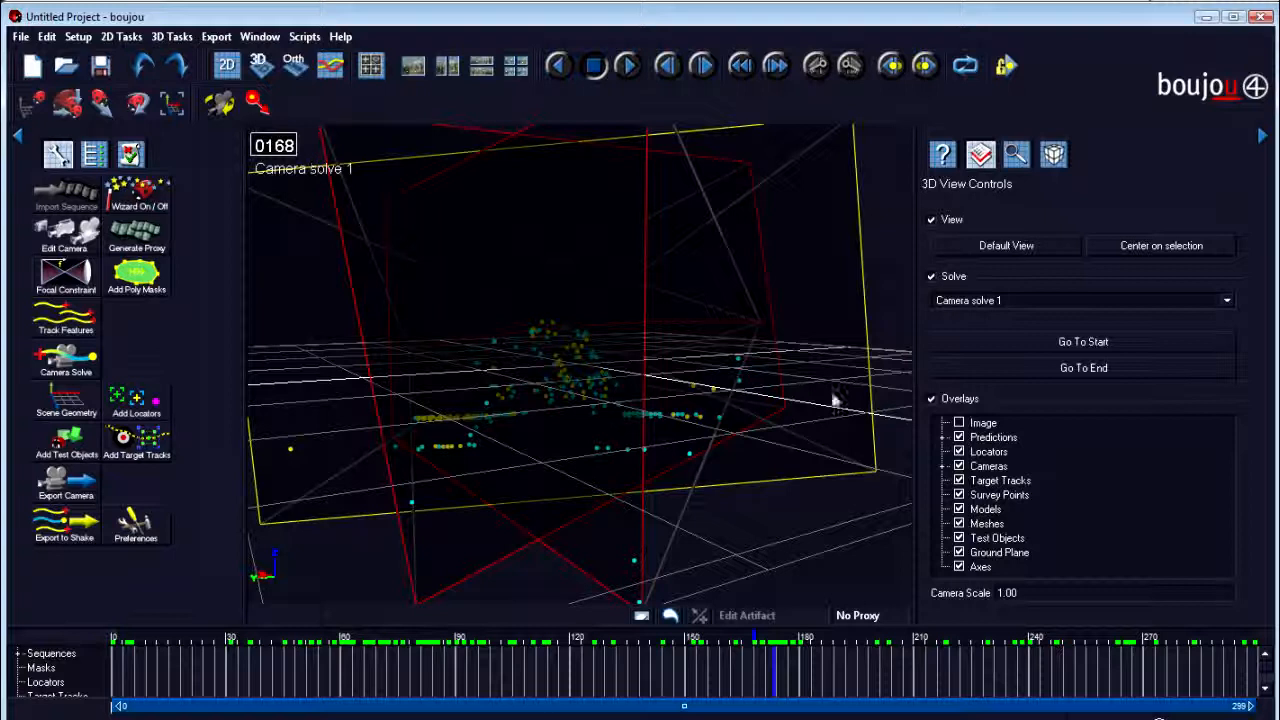
{"action": "right_click_drag", "start_coordinate": [799, 331], "coordinate": [829, 409]}
{"action": "left_click_drag", "start_coordinate": [829, 409], "coordinate": [549, 383]}
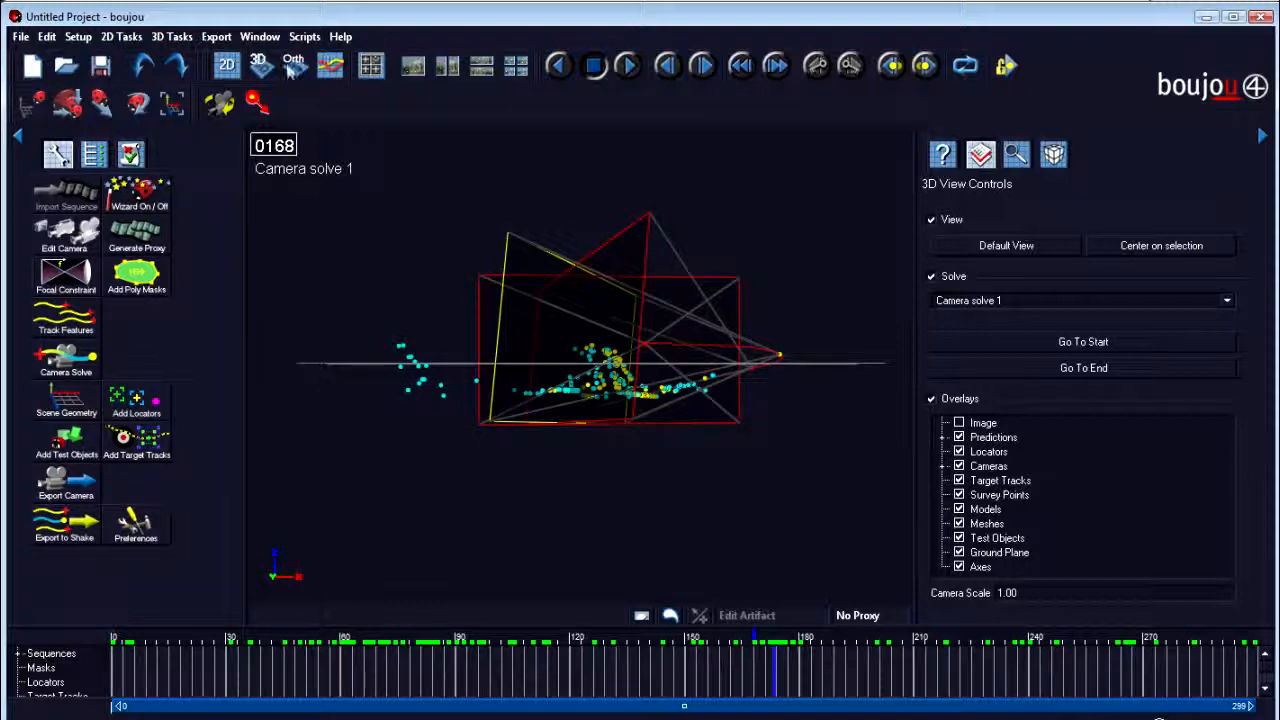
{"action": "left_click", "coordinate": [229, 66]}
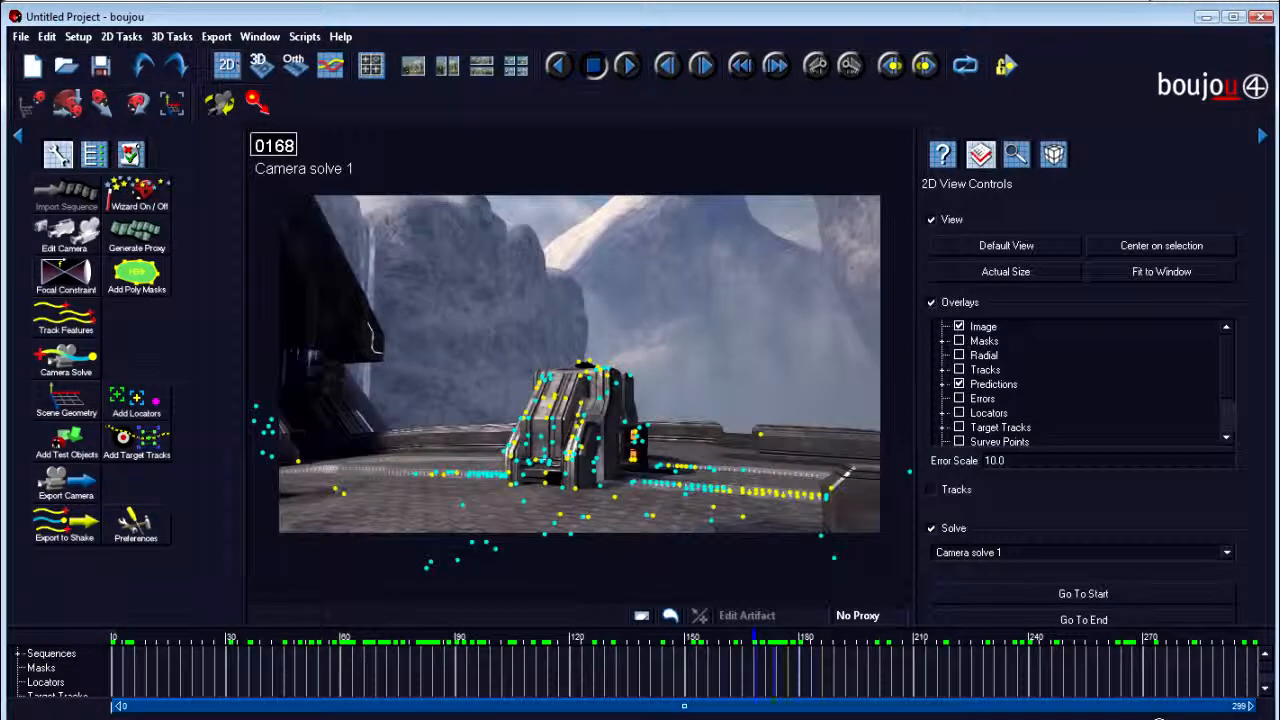
{"action": "left_click_drag", "start_coordinate": [755, 625], "coordinate": [897, 645]}
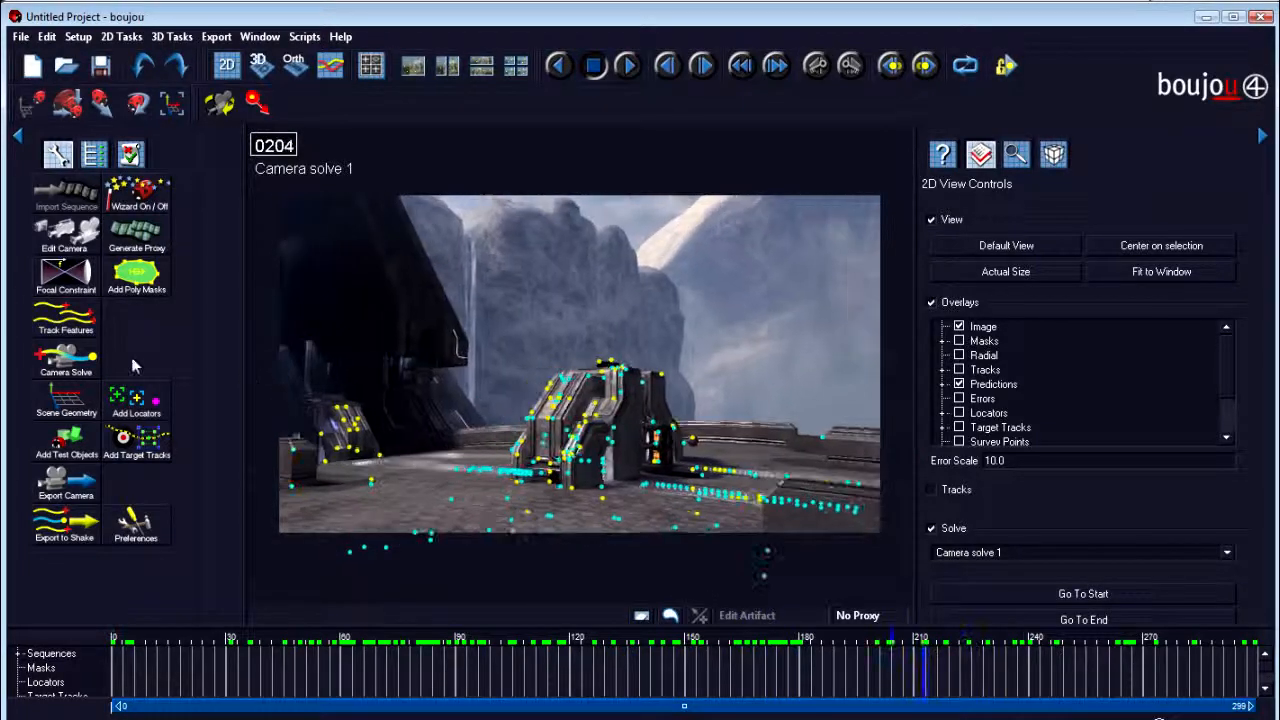
{"action": "left_click_drag", "start_coordinate": [897, 642], "coordinate": [827, 645]}
{"action": "left_click", "coordinate": [66, 398]}
{"action": "left_click_drag", "start_coordinate": [174, 55], "coordinate": [1083, 67]}
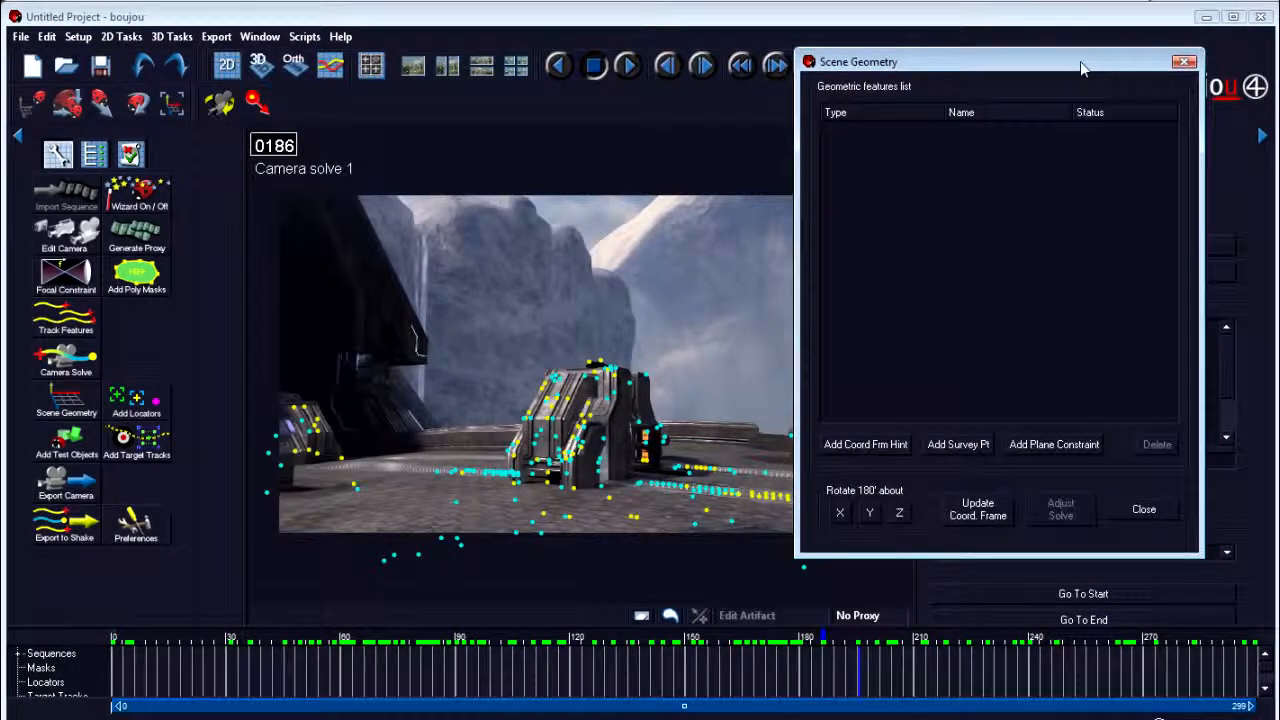
{"action": "left_click", "coordinate": [1183, 62]}
Select tracked points in the 2D view at frame 85 and check the selection across the sequence up to frame 235.
{"action": "left_click_drag", "start_coordinate": [824, 643], "coordinate": [440, 645]}
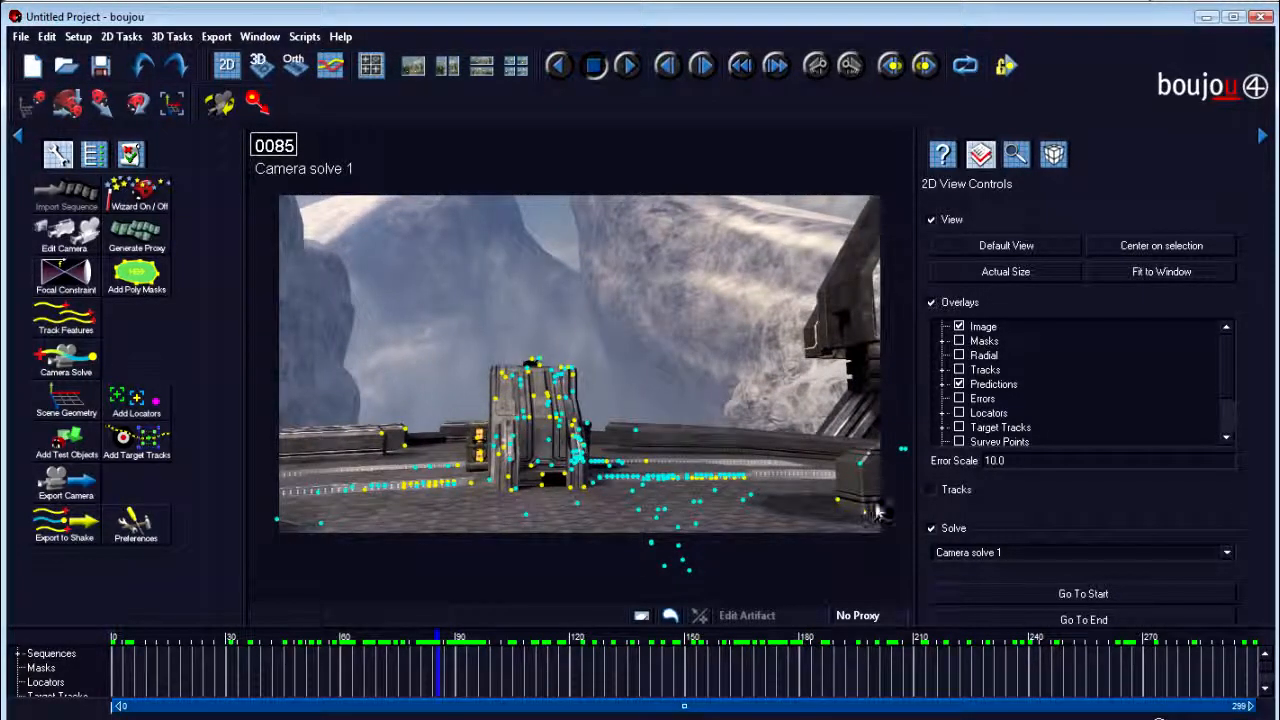
{"action": "key", "text": "ctrl+a"}
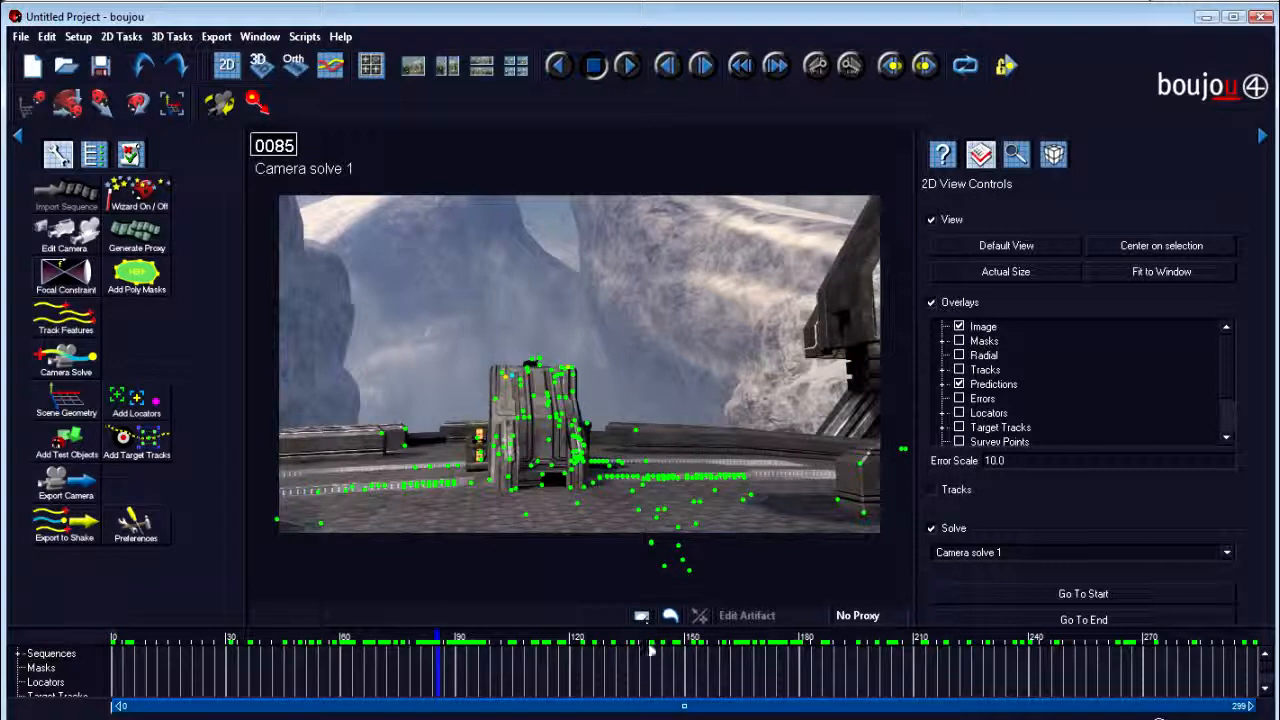
{"action": "left_click_drag", "start_coordinate": [435, 640], "coordinate": [597, 643]}
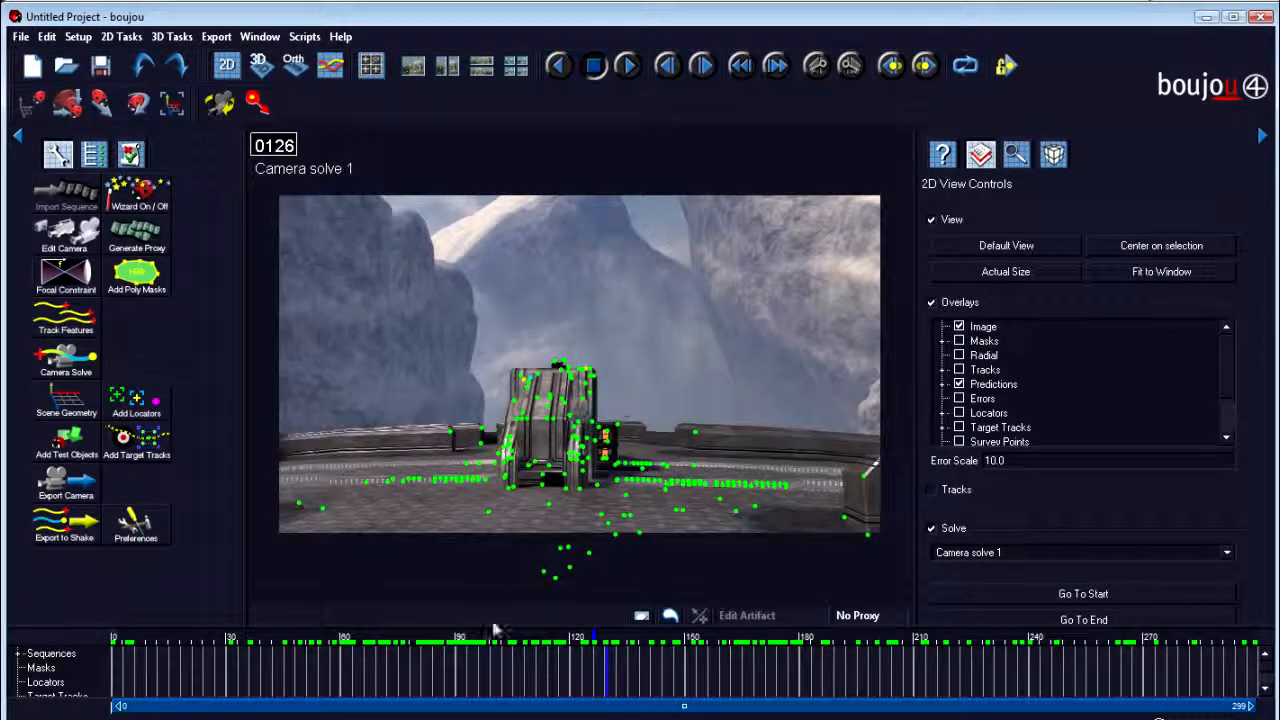
{"action": "left_click", "coordinate": [630, 645]}
{"action": "left_click_drag", "start_coordinate": [630, 645], "coordinate": [998, 630]}
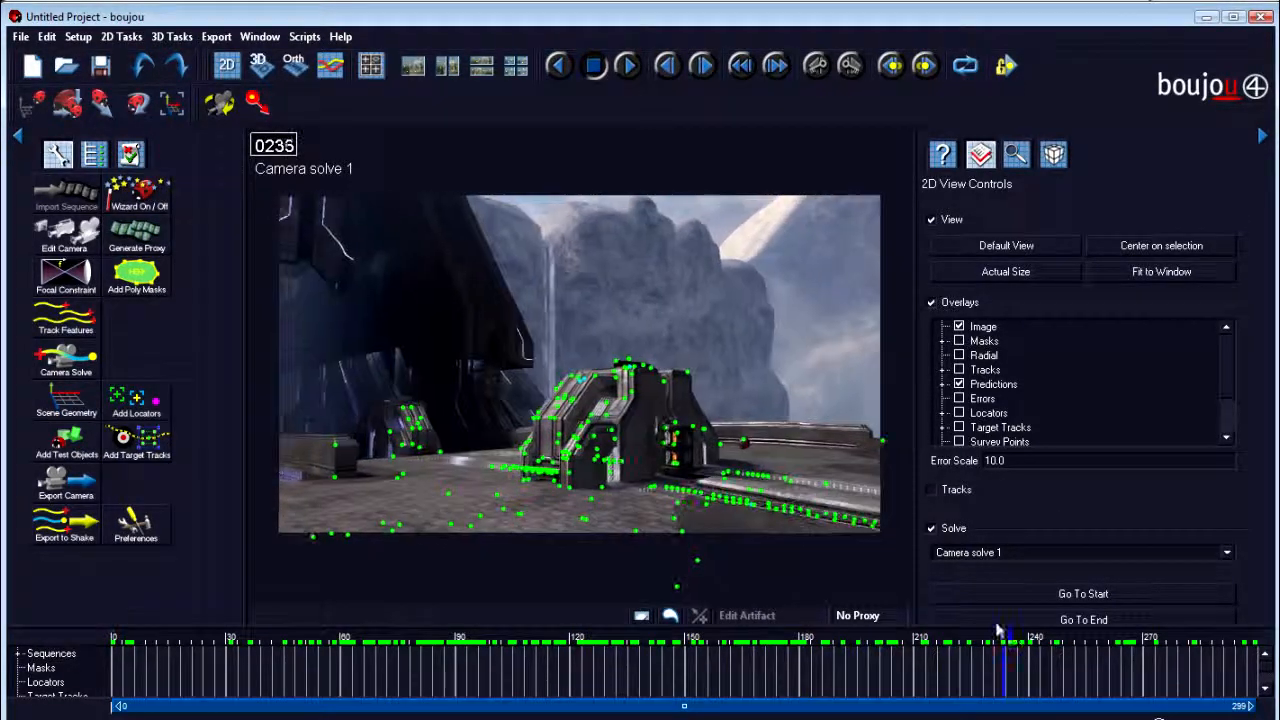
{"action": "left_click", "coordinate": [334, 476]}
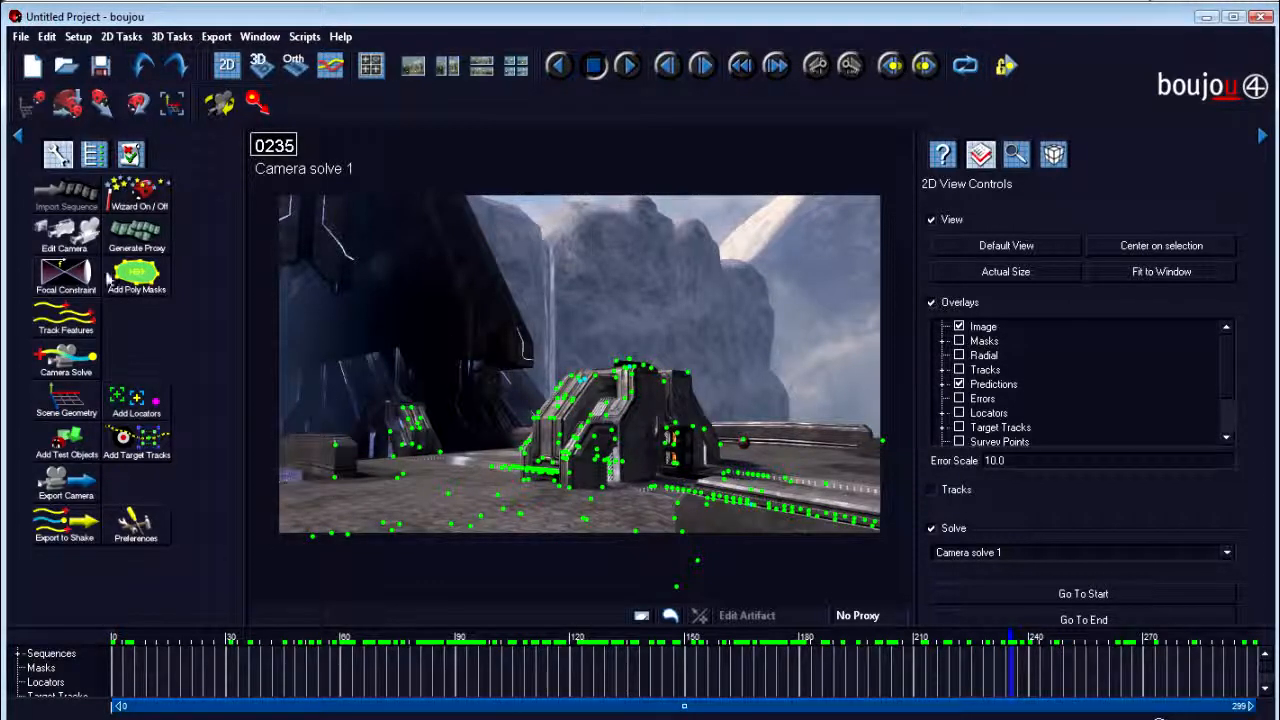
Add a coordinate frame hint to the scene geometry and set its type to x-axis.
{"action": "left_click", "coordinate": [70, 404]}
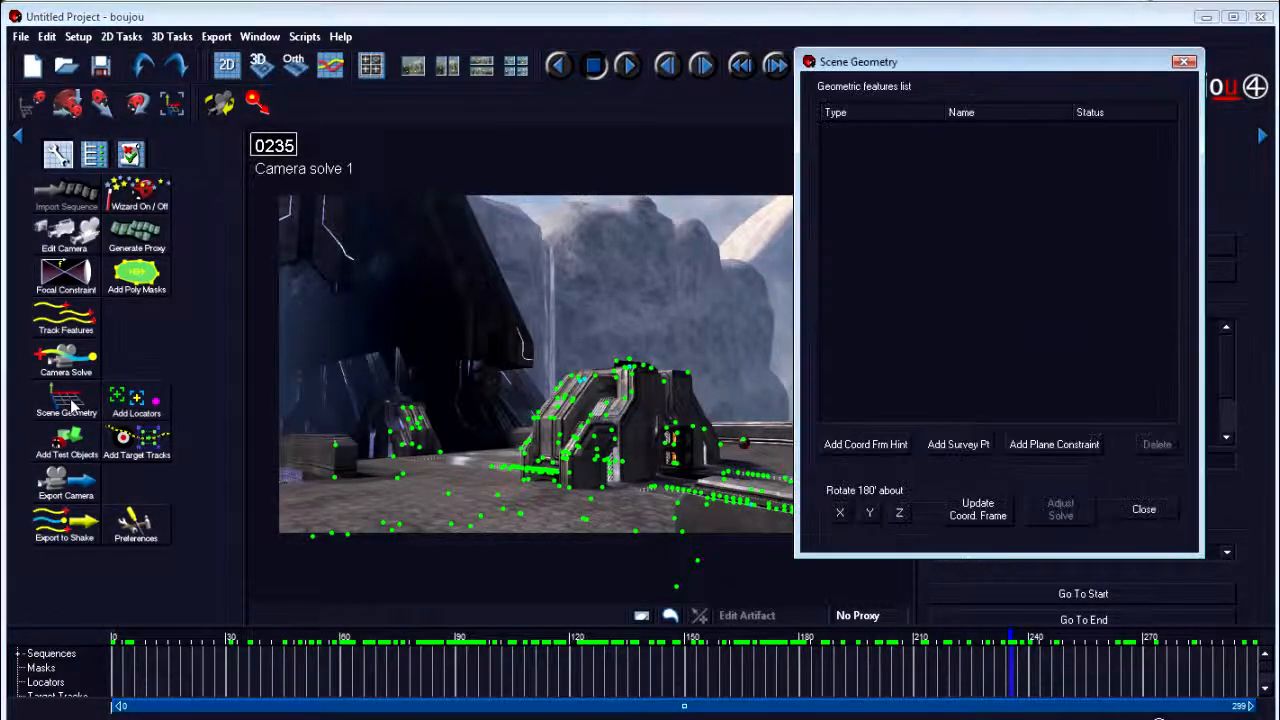
{"action": "left_click", "coordinate": [880, 447]}
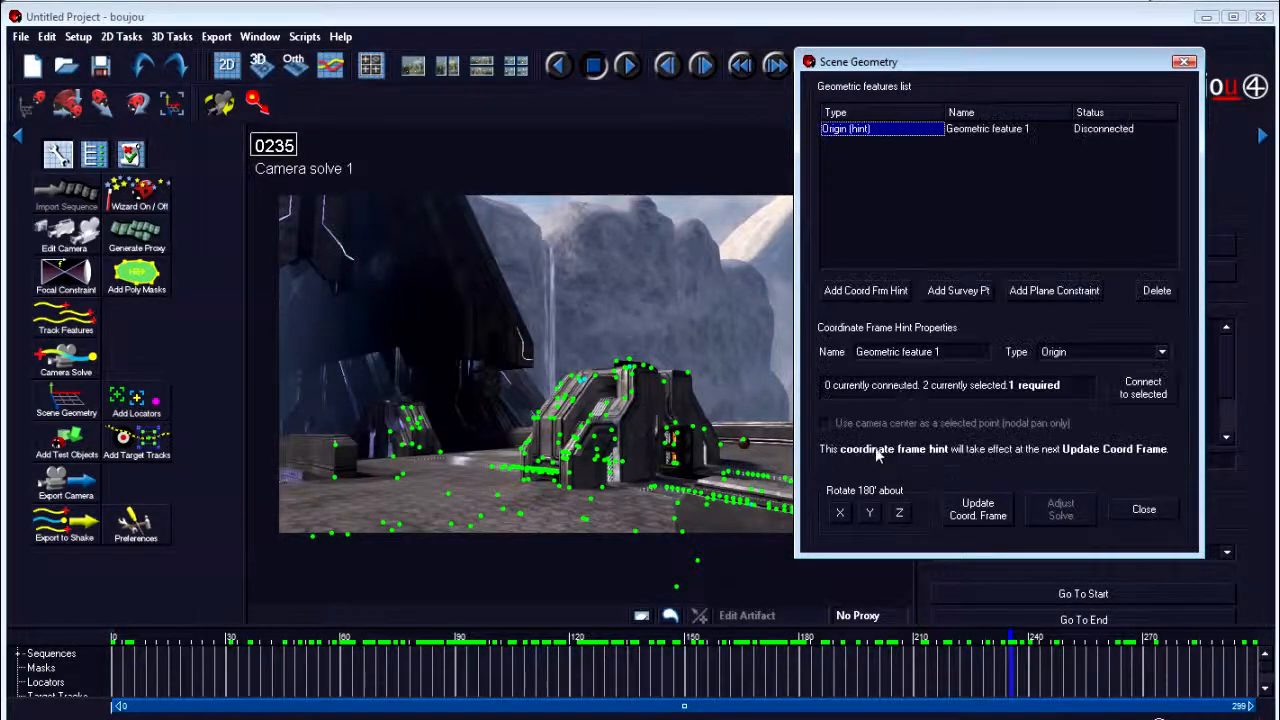
{"action": "left_click", "coordinate": [1159, 352]}
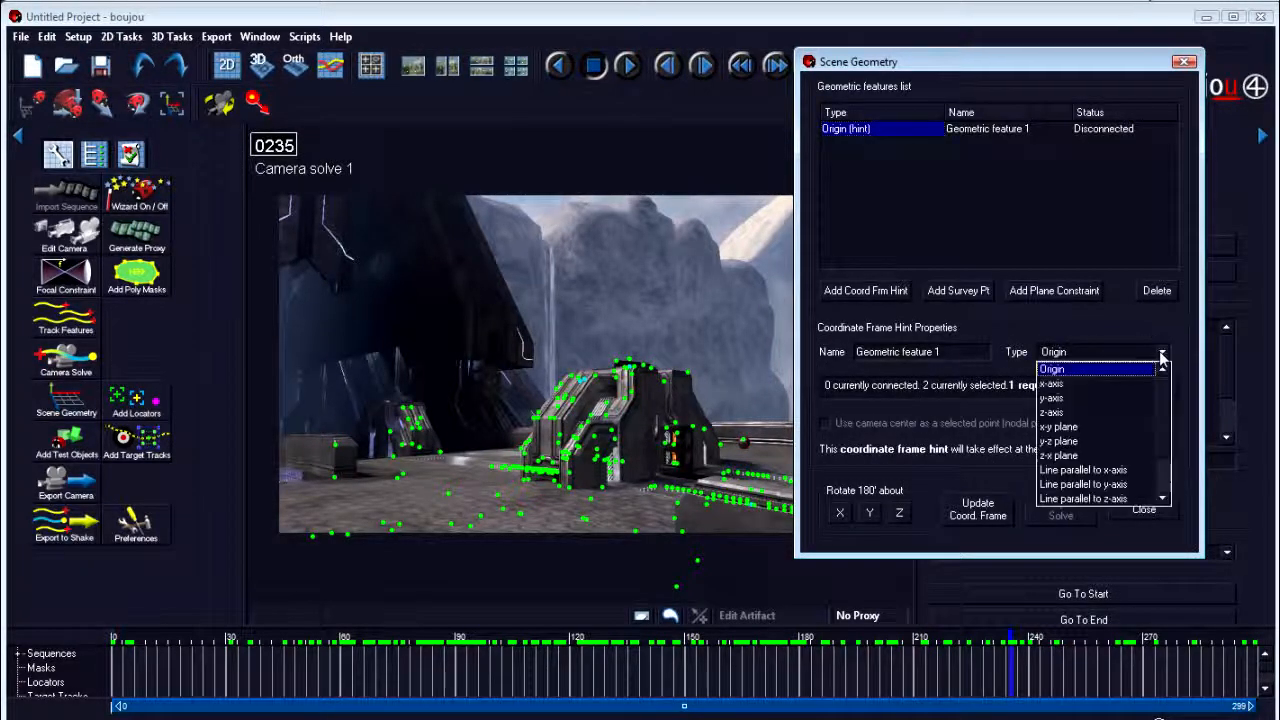
{"action": "left_click", "coordinate": [1161, 356]}
{"action": "left_click_drag", "start_coordinate": [1058, 61], "coordinate": [828, 92]}
{"action": "left_click", "coordinate": [933, 382]}
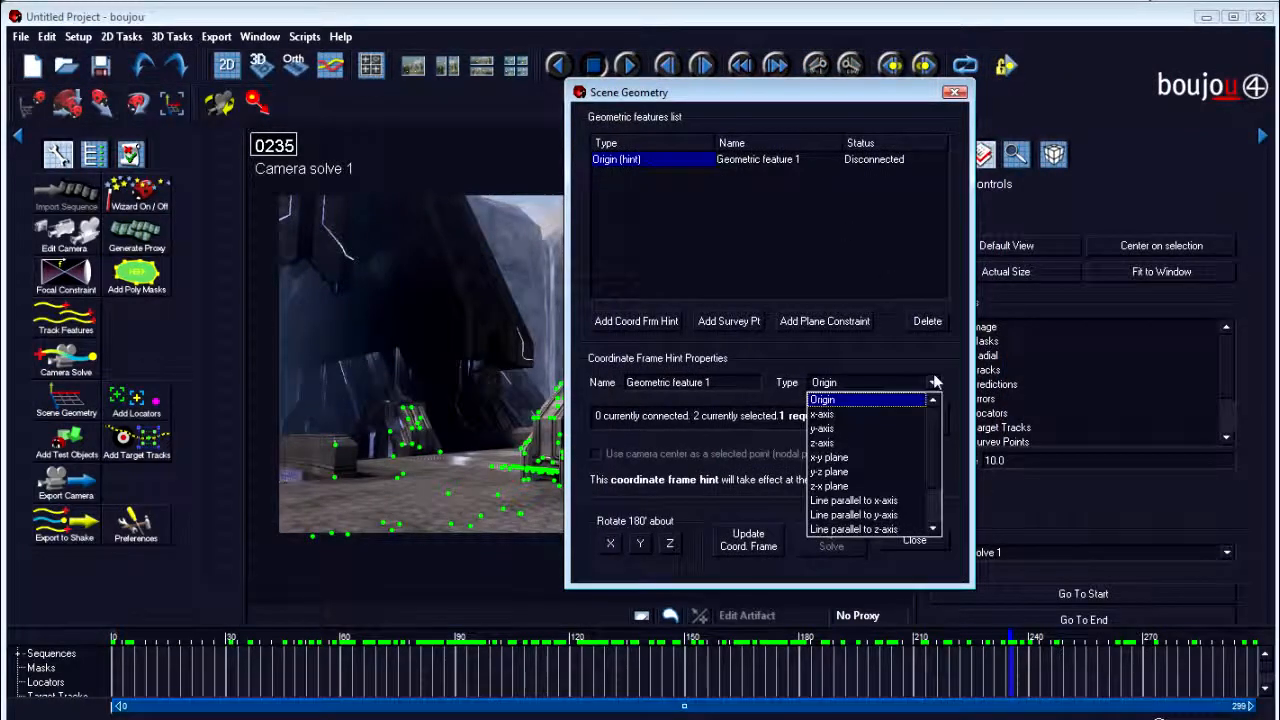
{"action": "left_click", "coordinate": [866, 414]}
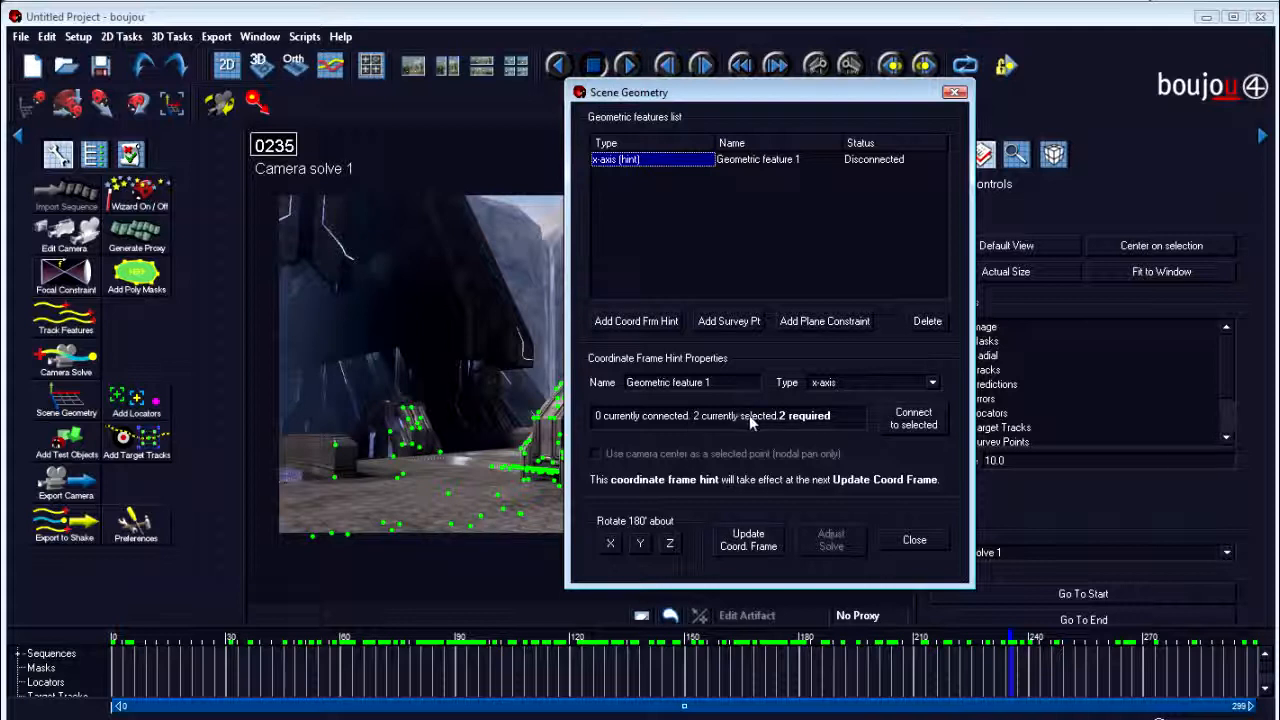
Connect the x-axis hint to the two selected tracks, update the coordinate frame, and close the scene geometry settings.
{"action": "left_click", "coordinate": [914, 420]}
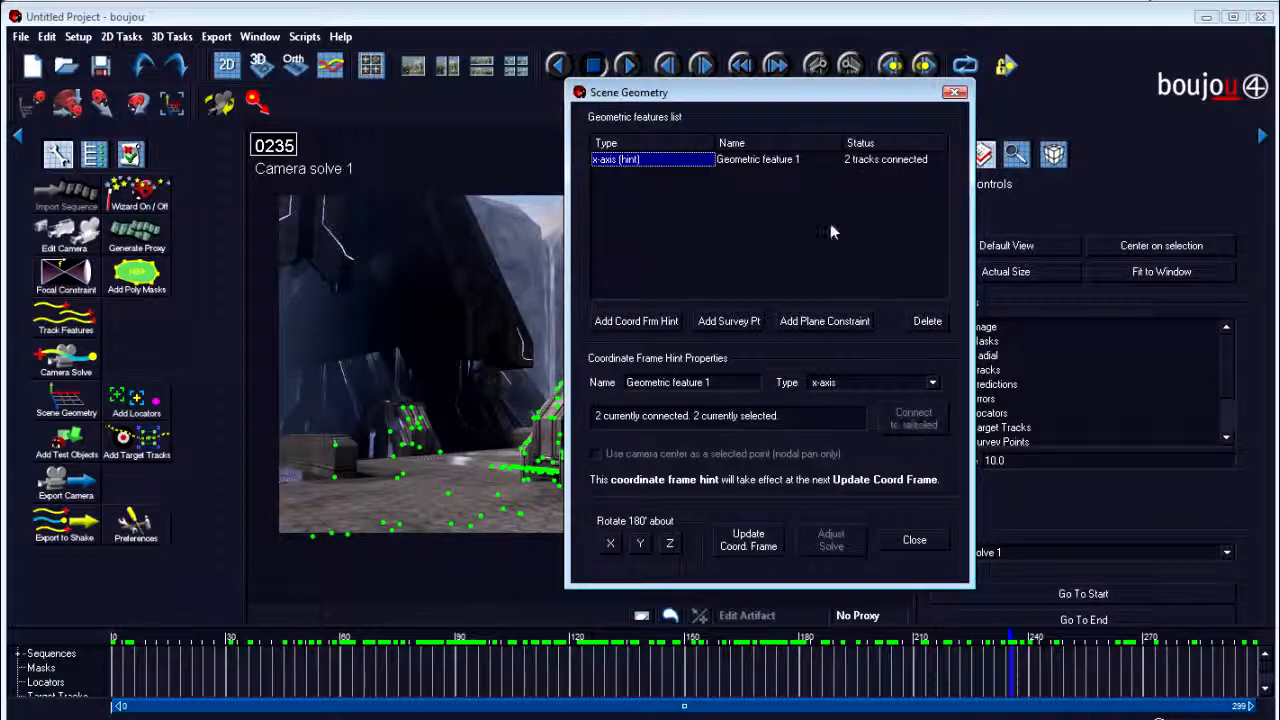
{"action": "left_click", "coordinate": [758, 546]}
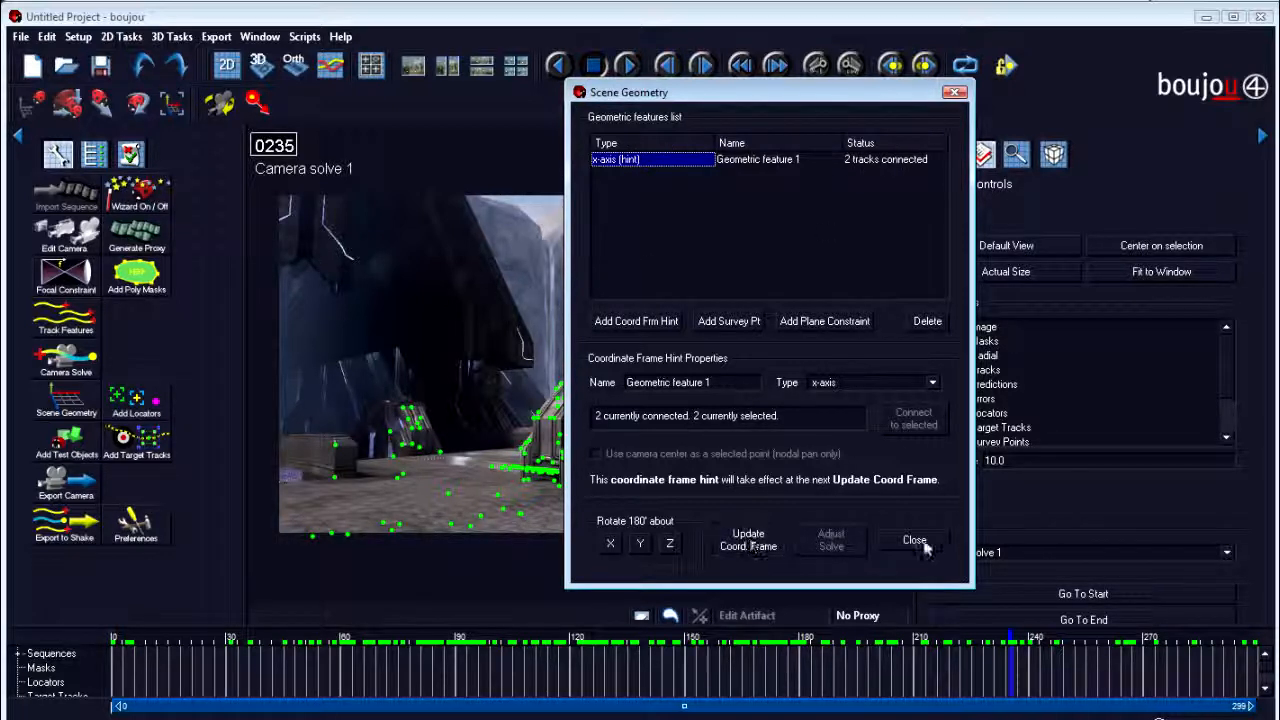
{"action": "left_click", "coordinate": [912, 541]}
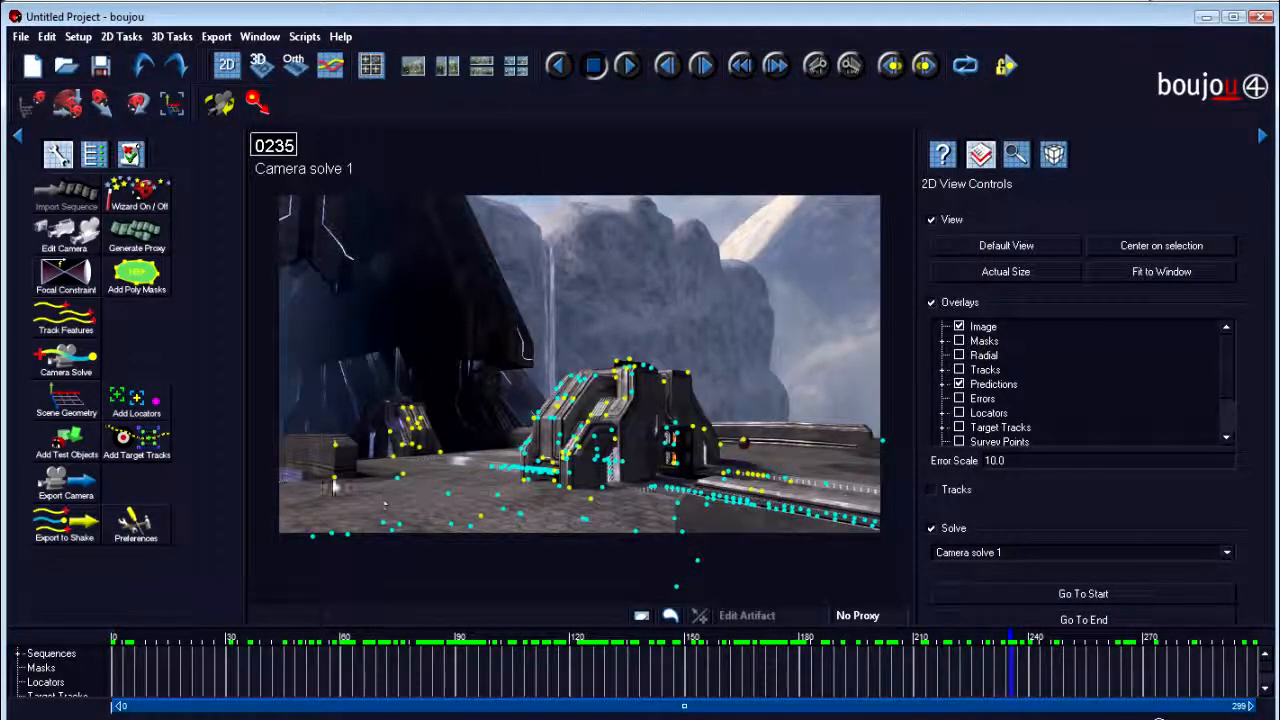
Inspect how the camera and point cloud sit on the ground plane in 3D, and return to the 2D view at frame 0.
{"action": "left_click_drag", "start_coordinate": [493, 650], "coordinate": [253, 650]}
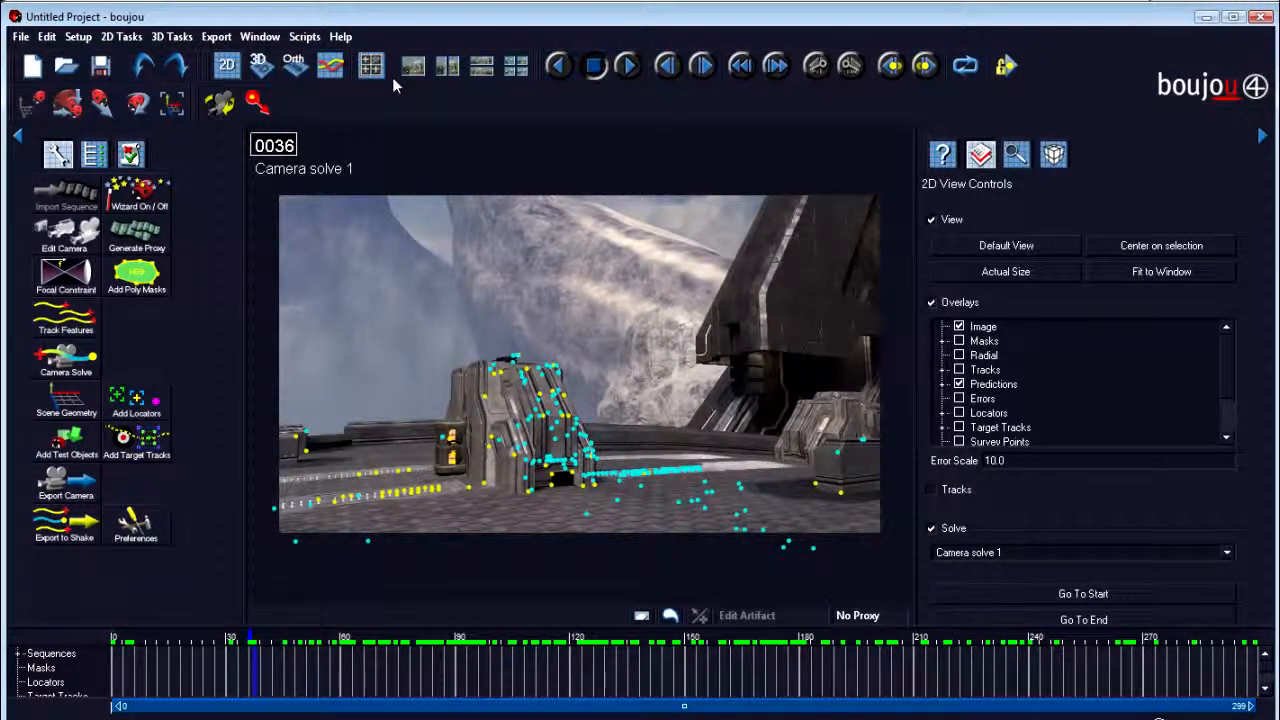
{"action": "left_click", "coordinate": [264, 68]}
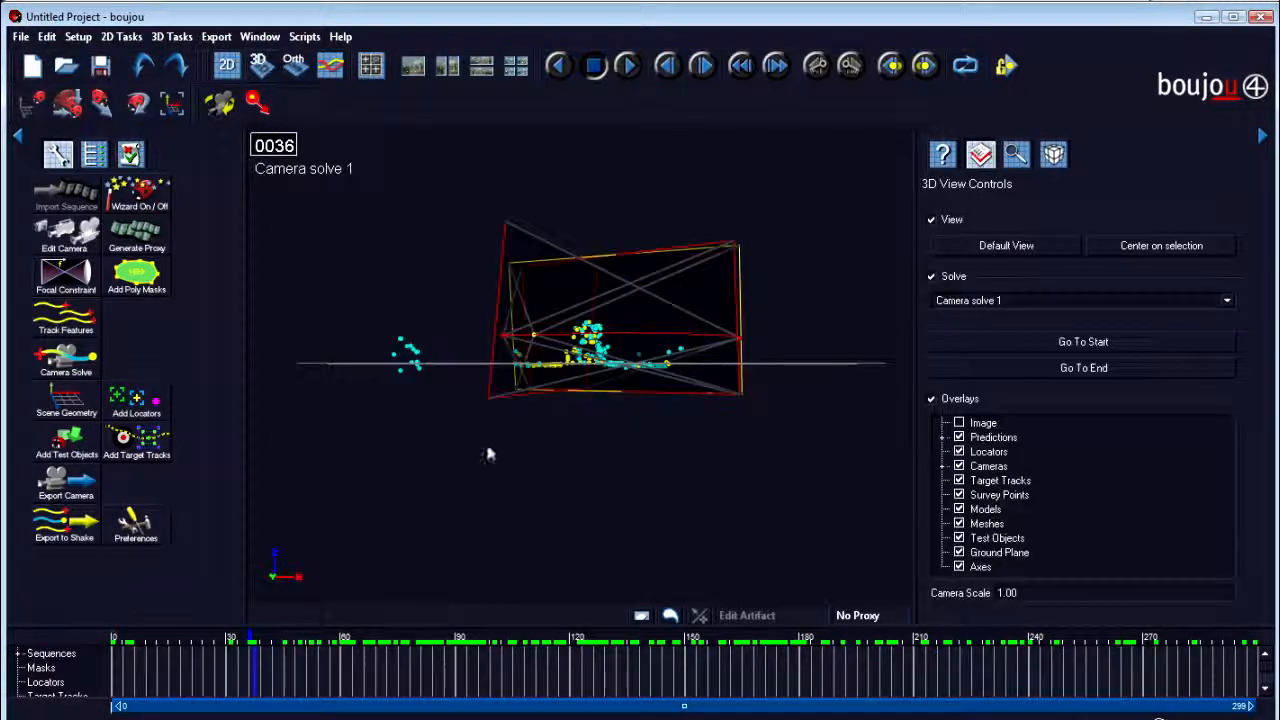
{"action": "left_click_drag", "start_coordinate": [255, 645], "coordinate": [497, 645]}
{"action": "left_click_drag", "start_coordinate": [681, 492], "coordinate": [457, 472]}
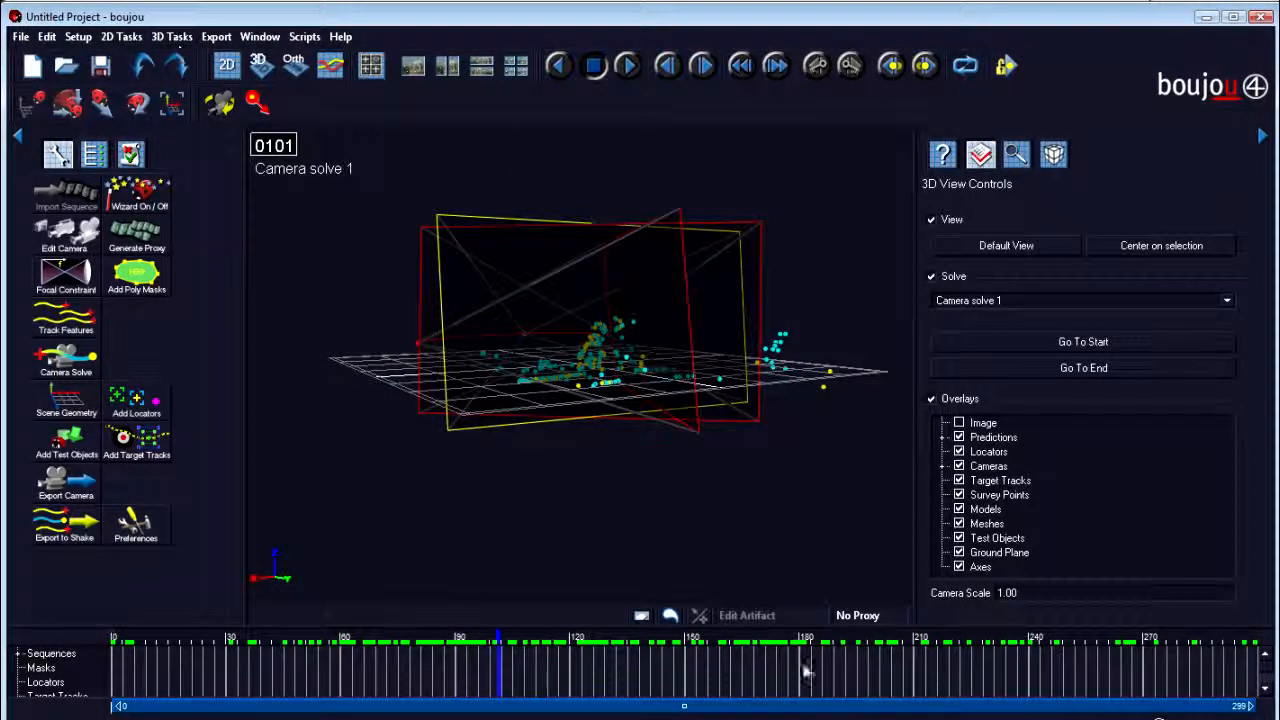
{"action": "left_click", "coordinate": [227, 65]}
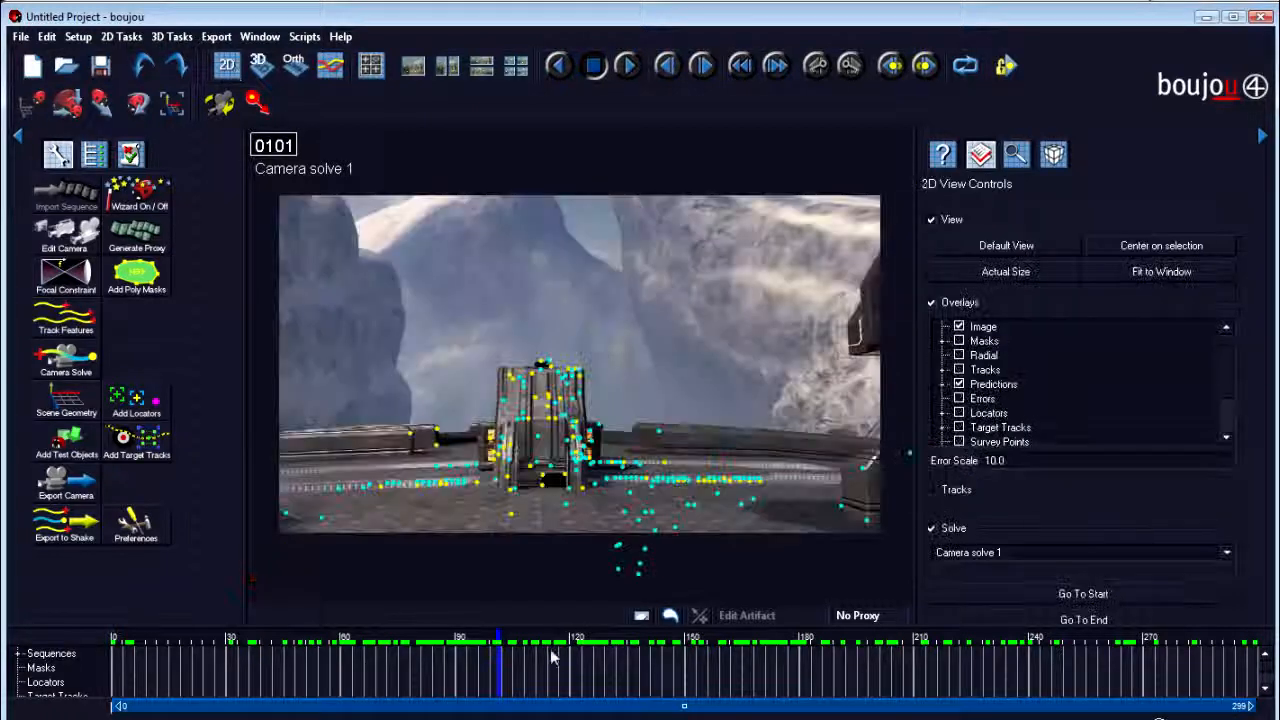
{"action": "left_click_drag", "start_coordinate": [498, 645], "coordinate": [98, 661]}
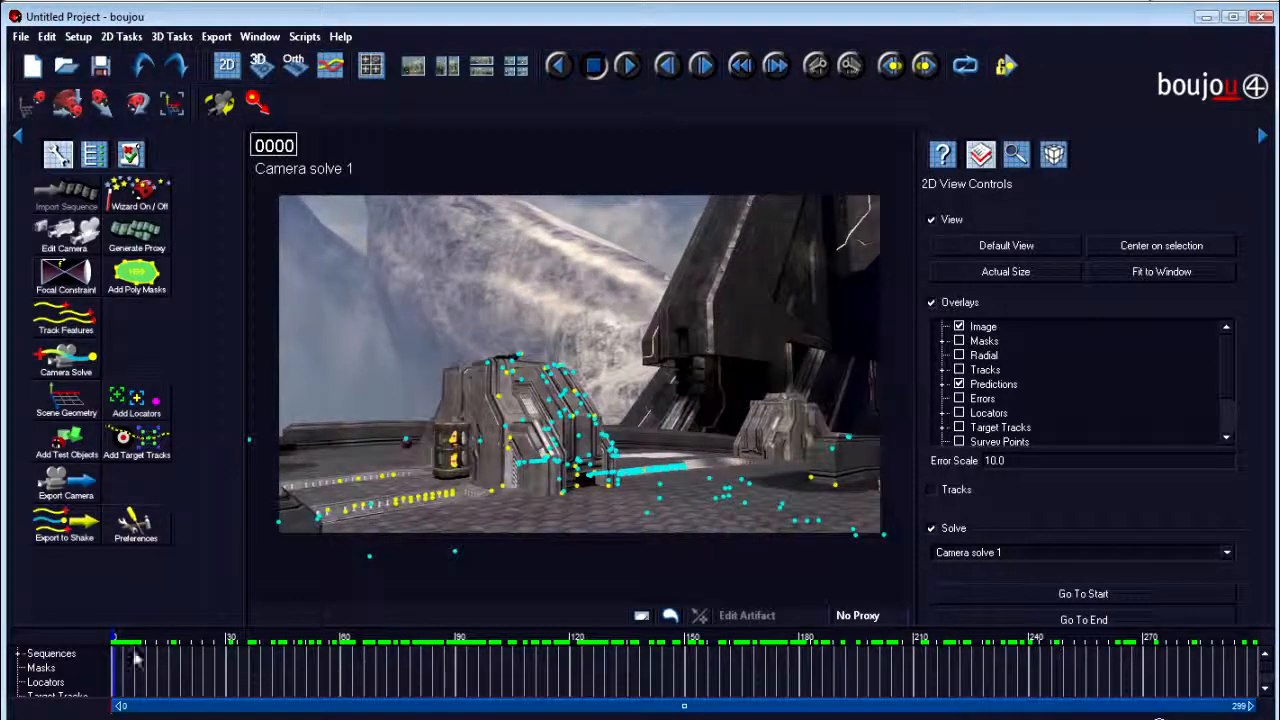
Set up the Camera solve 1 export as 3D Studio Max (*.ms) with the scene scaled by 50.
{"action": "left_click", "coordinate": [216, 37]}
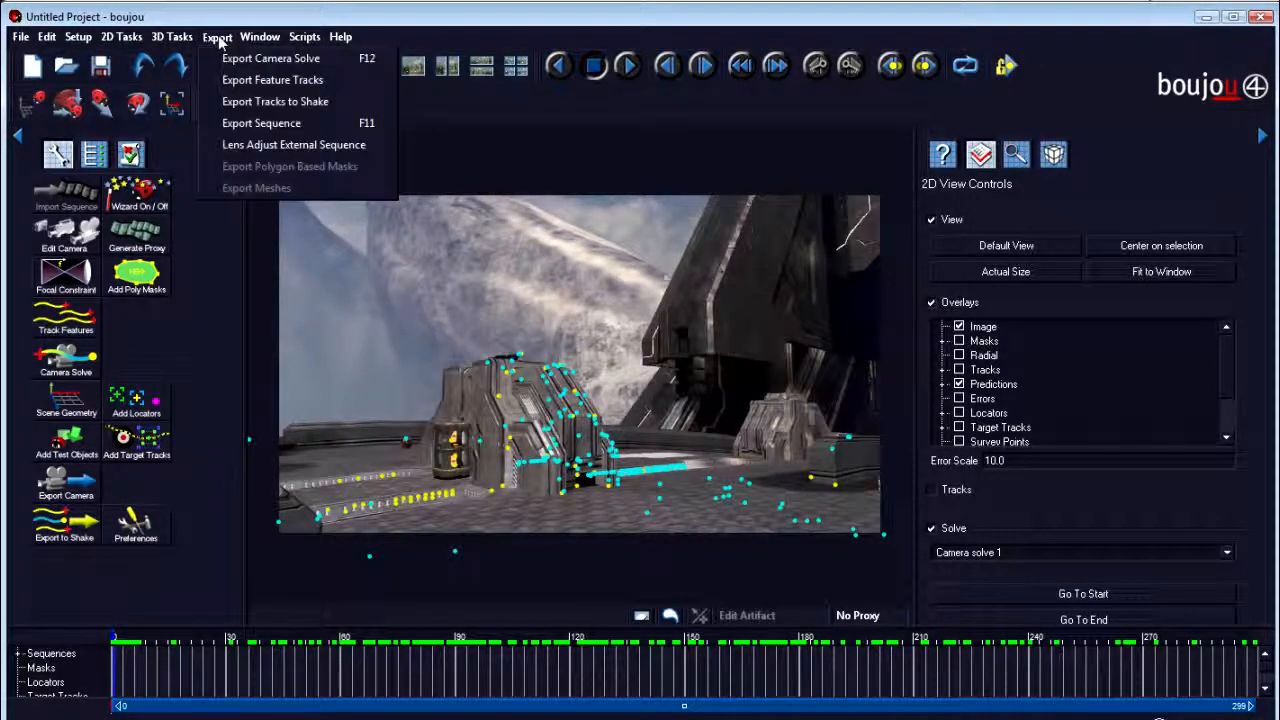
{"action": "left_click", "coordinate": [251, 62]}
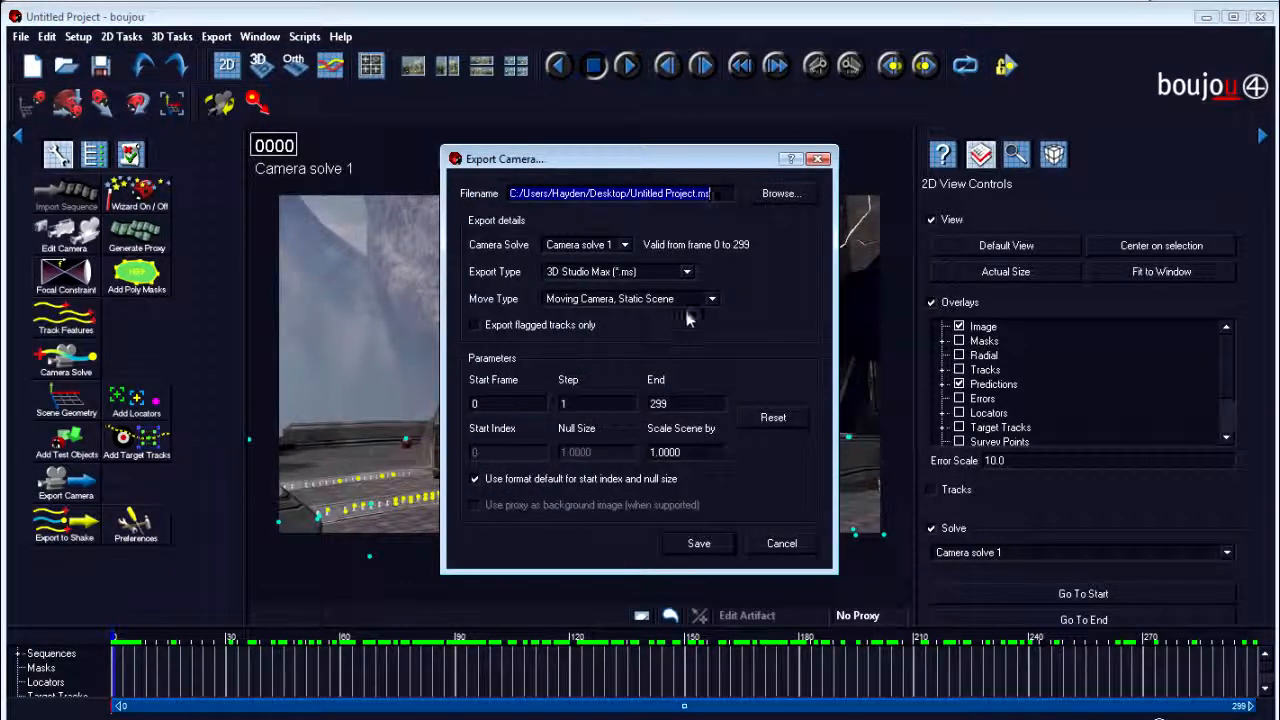
{"action": "double_click", "coordinate": [700, 452]}
{"action": "type", "text": "50"}
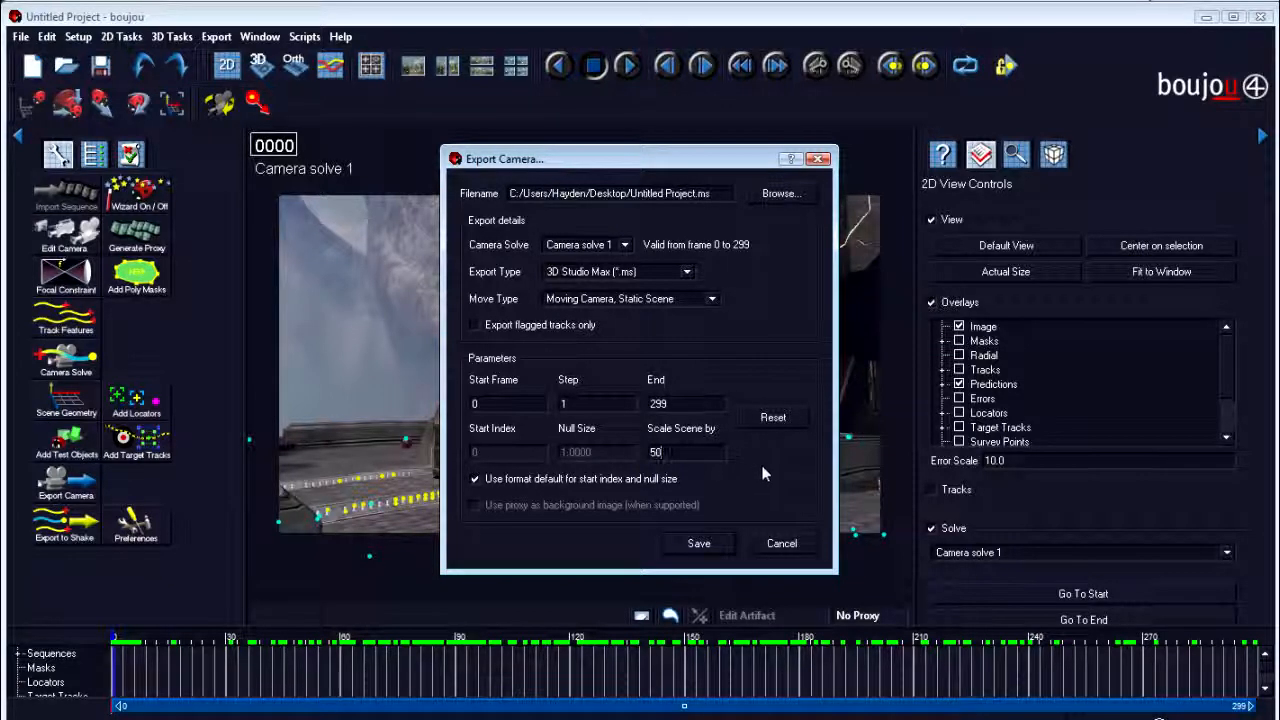
{"action": "left_click", "coordinate": [688, 272]}
{"action": "left_click", "coordinate": [690, 272]}
Set the export location to the Boujou Tutorial folder by copying its path from the open file explorer window.
{"action": "left_click", "coordinate": [714, 193]}
{"action": "left_click", "coordinate": [781, 193]}
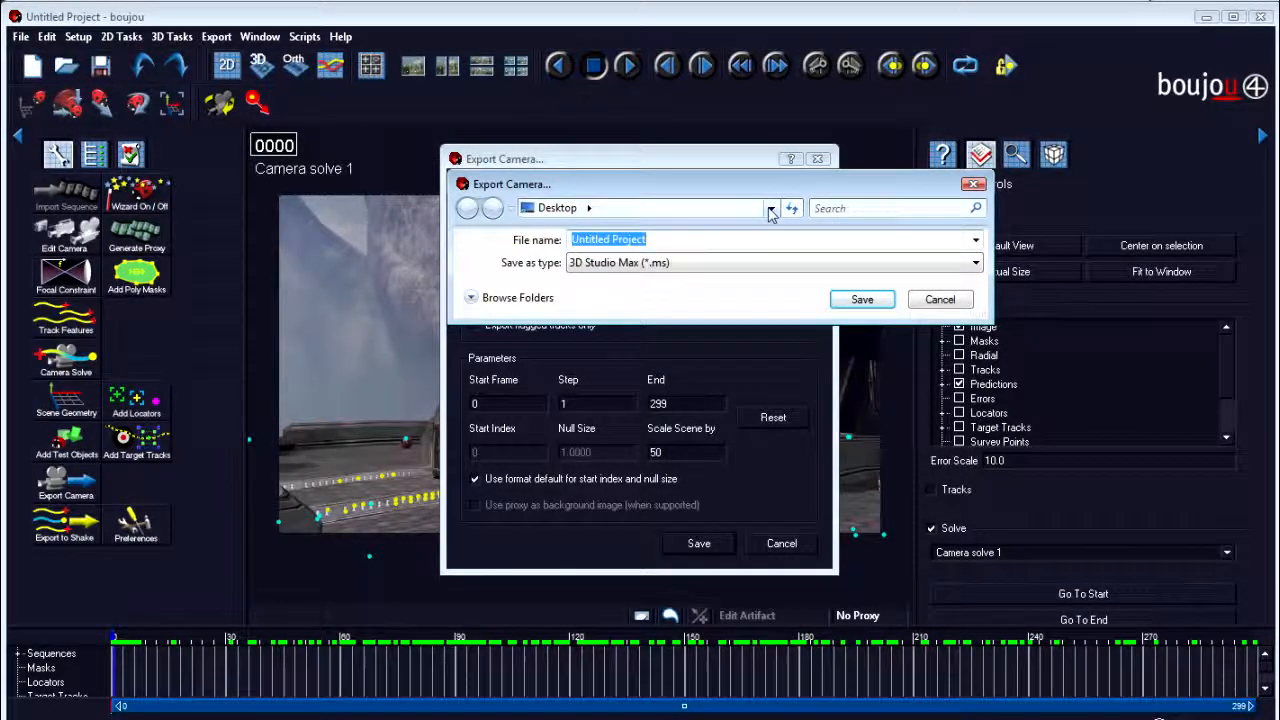
{"action": "key", "text": "alt+Tab"}
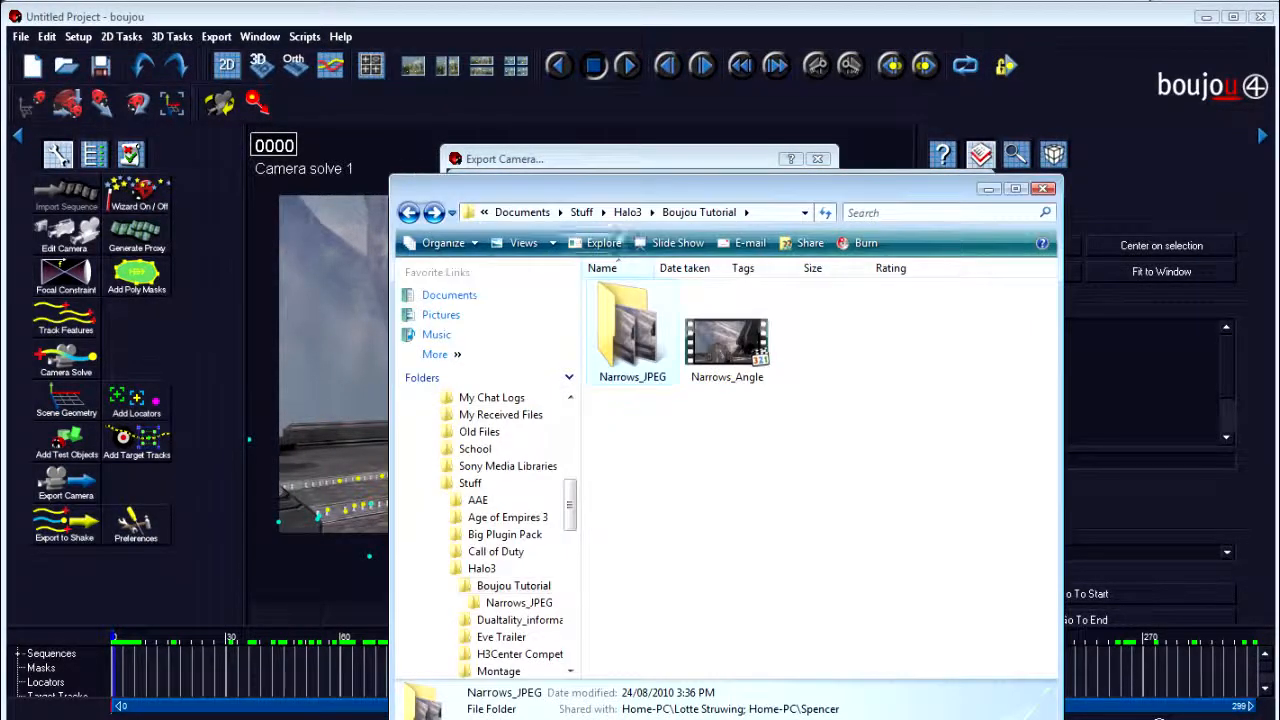
{"action": "left_click", "coordinate": [790, 212]}
{"action": "key", "text": "ctrl+c"}
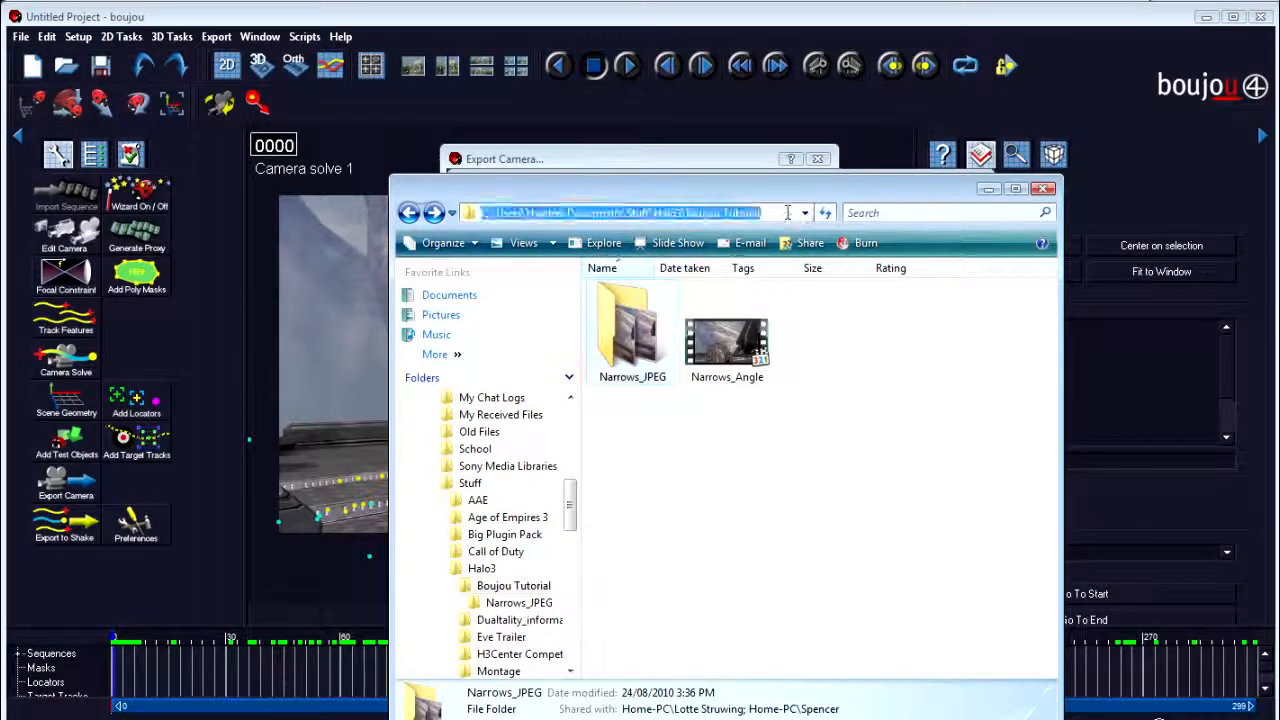
{"action": "left_click", "coordinate": [988, 189]}
{"action": "left_click", "coordinate": [737, 208]}
{"action": "key", "text": "ctrl+v"}
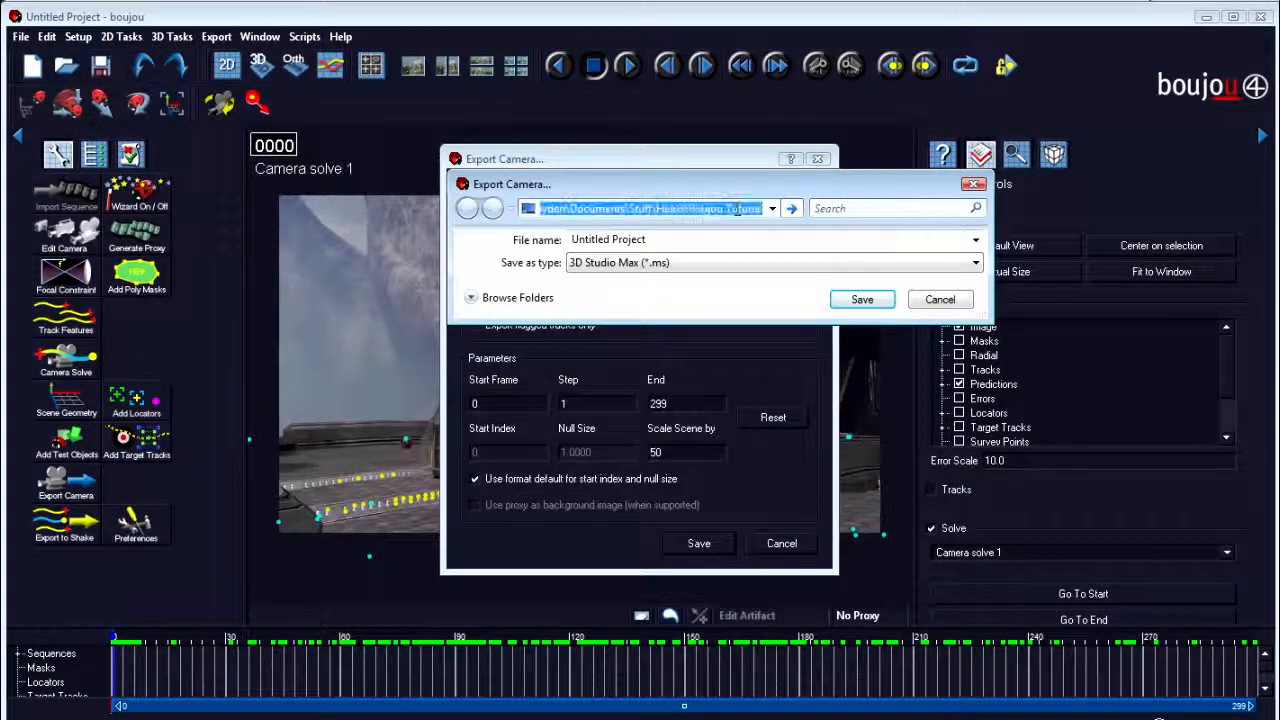
{"action": "key", "text": "Return"}
Name the export file Track 01 and save the camera export.
{"action": "left_click", "coordinate": [740, 243]}
{"action": "left_click", "coordinate": [738, 243]}
{"action": "left_click_drag", "start_coordinate": [735, 244], "coordinate": [472, 241]}
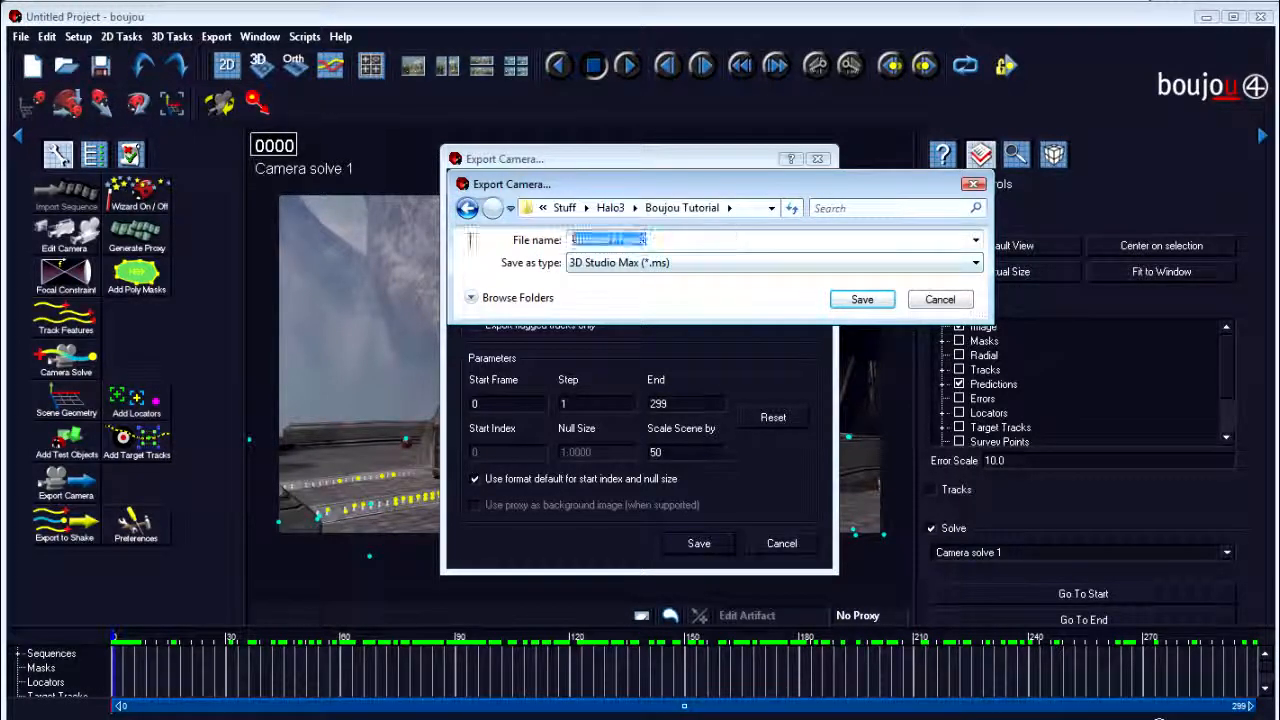
{"action": "type", "text": "Tracks"}
{"action": "key", "text": "Return"}
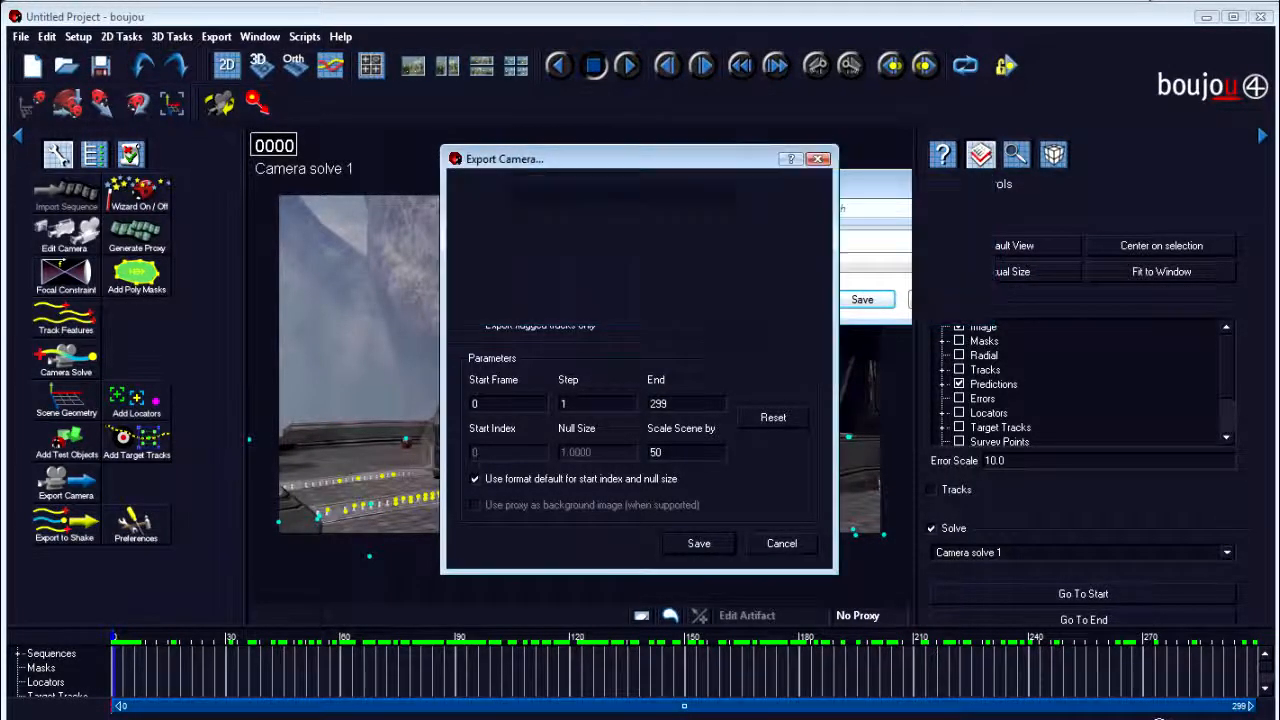
{"action": "left_click", "coordinate": [705, 543]}
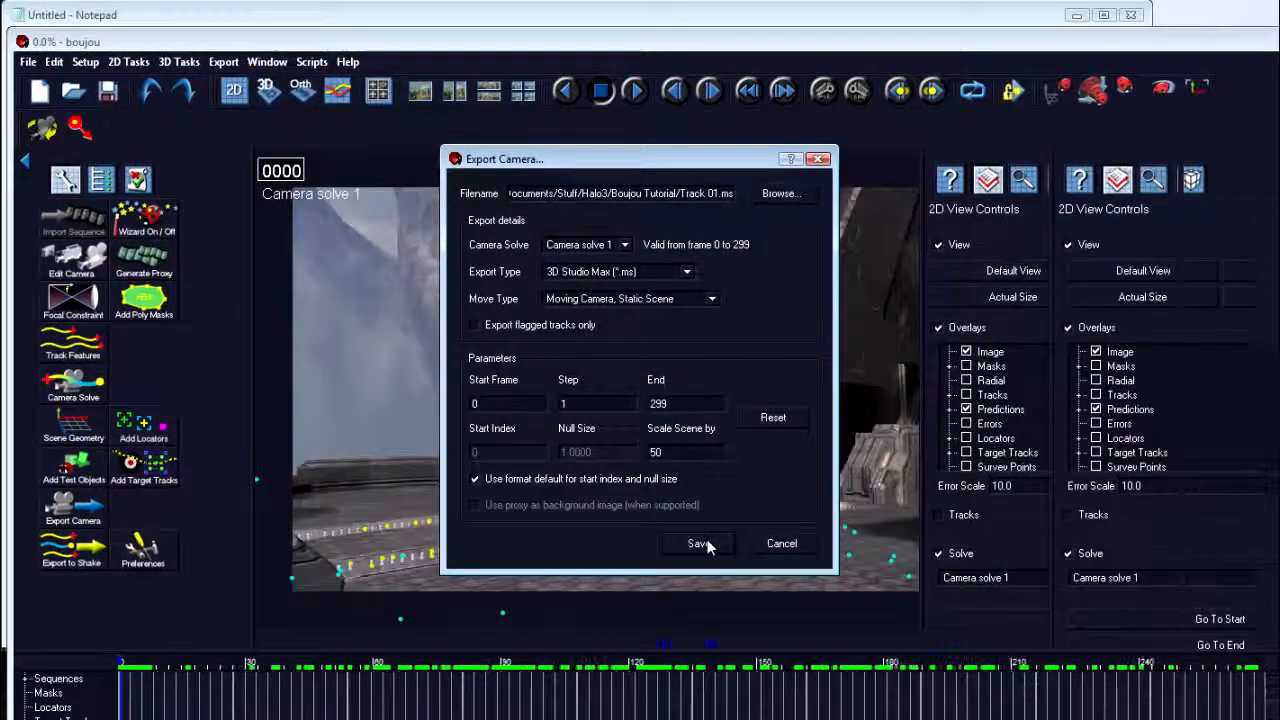